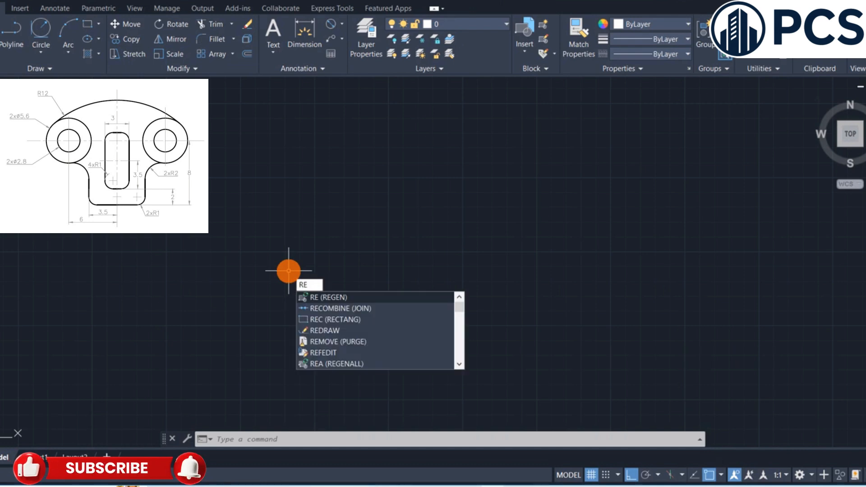
# Step: Draw a rectangle 3 long by 7 wide with corners filleted at radius 1
pyautogui.write('c')
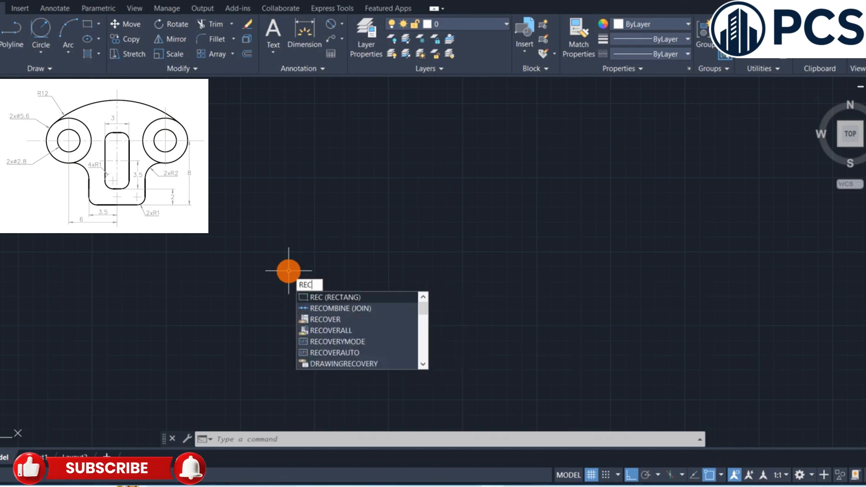
pyautogui.press('Return')
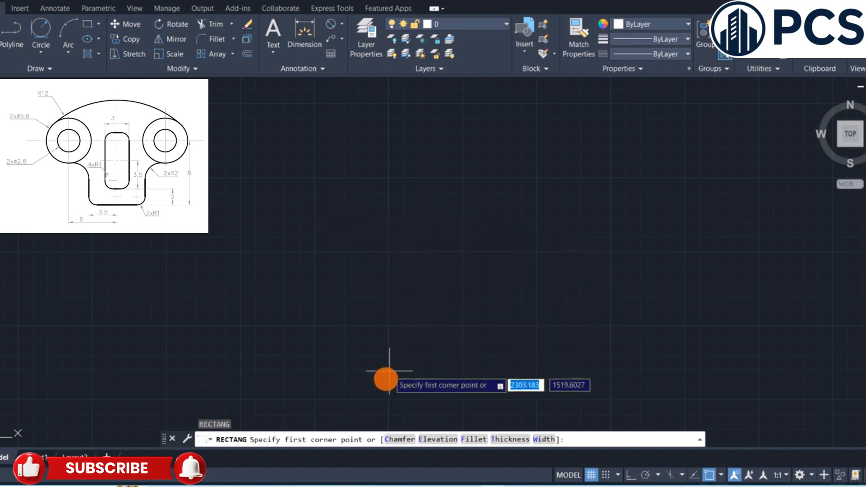
pyautogui.click(472, 438)
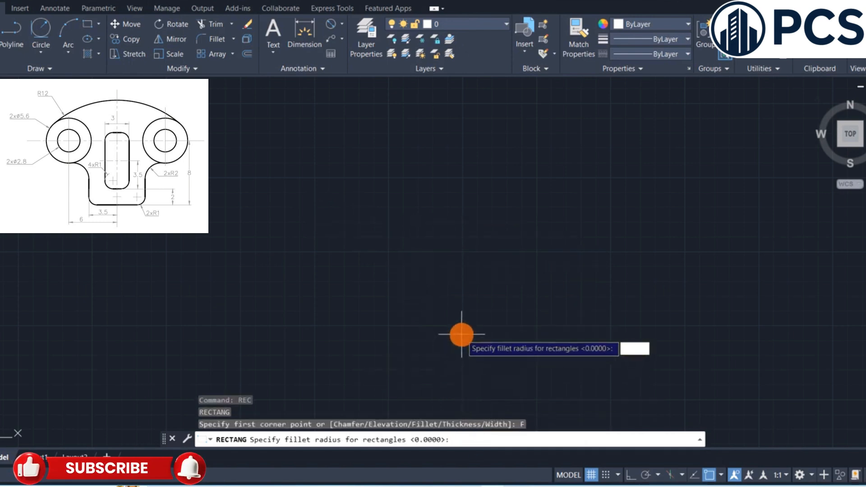
pyautogui.press('Return')
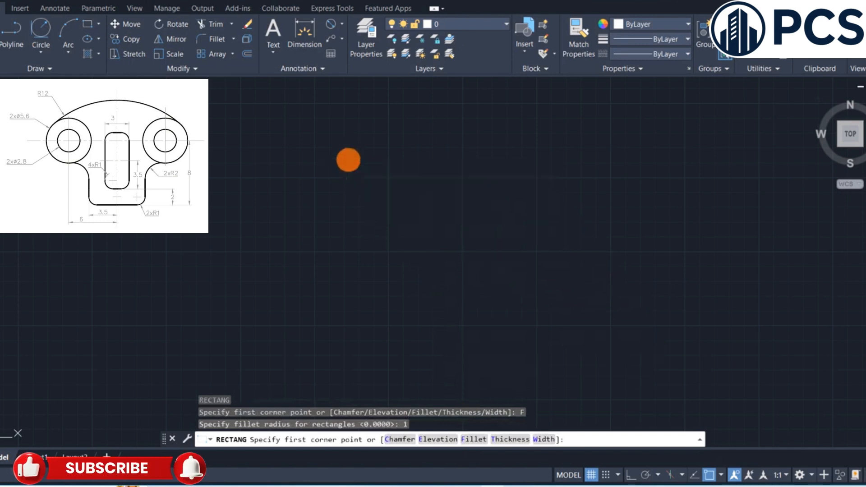
pyautogui.click(348, 159)
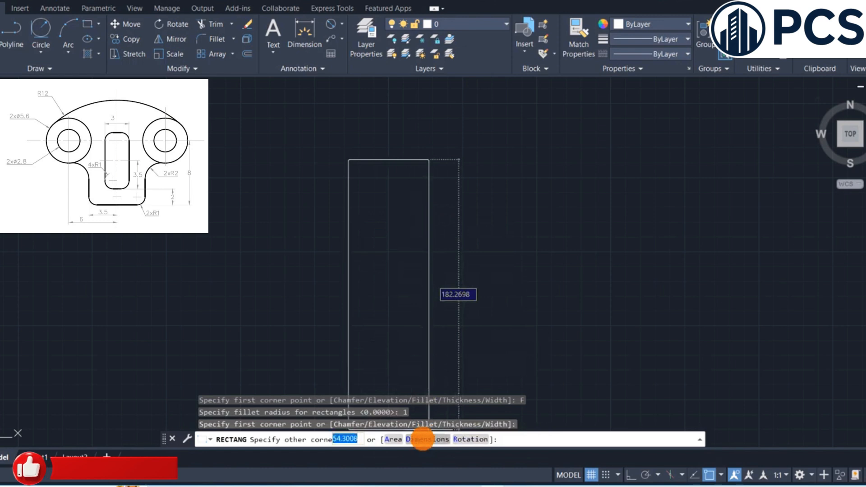
pyautogui.click(421, 439)
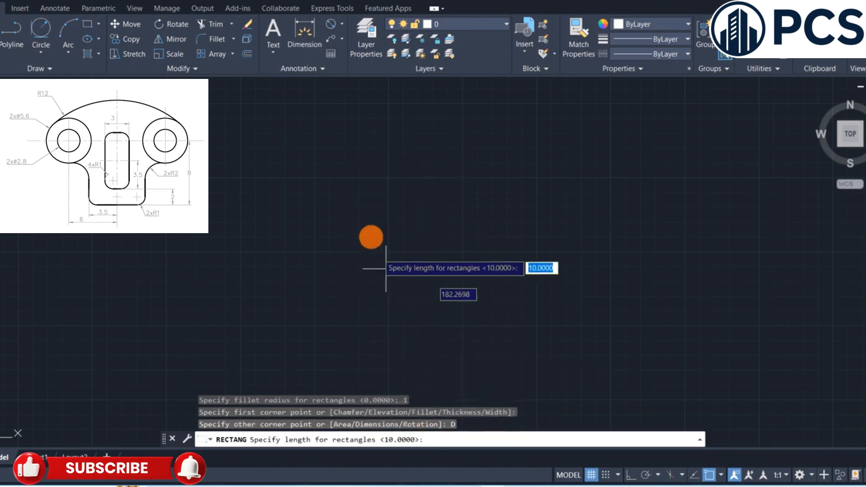
pyautogui.click(369, 209)
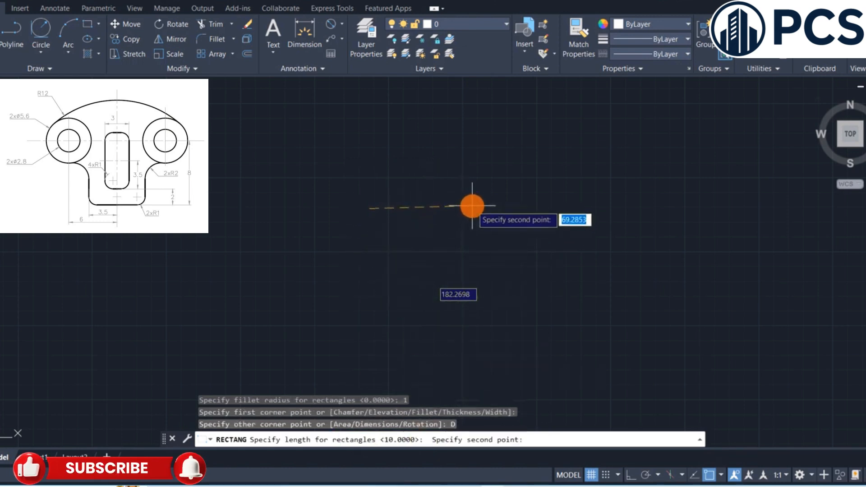
pyautogui.write('3')
pyautogui.press('Return')
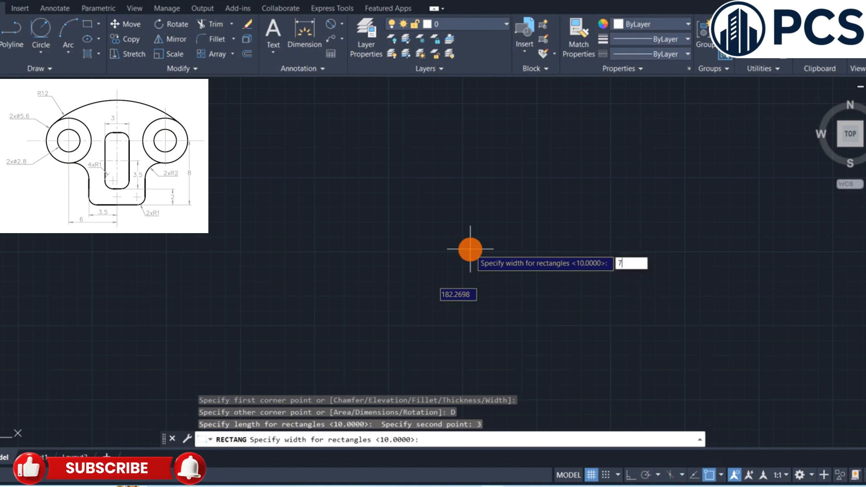
pyautogui.press('Return')
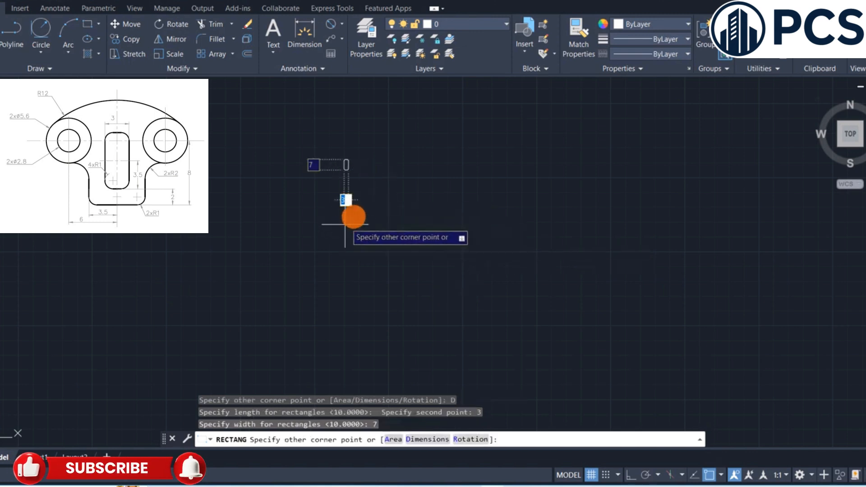
pyautogui.click(375, 201)
# Step: Draw a circle of diameter 5.6 in the empty space to the left of the rounded rectangle
pyautogui.scroll(8, 373, 195)
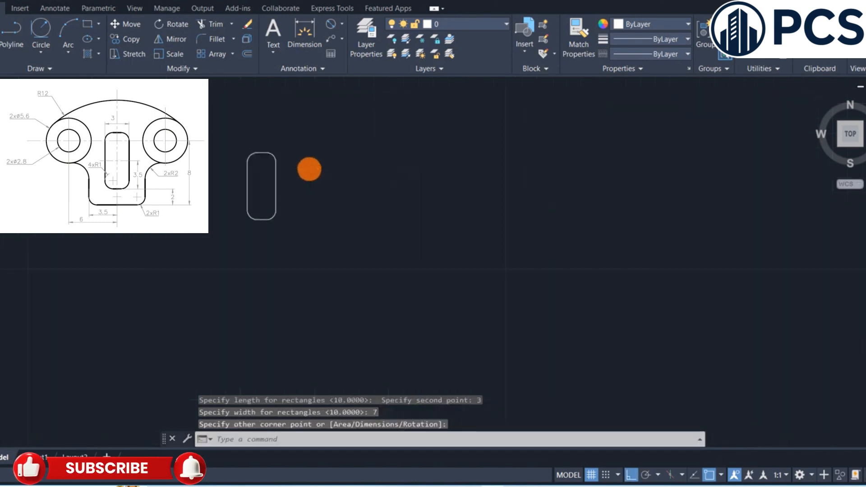
pyautogui.moveTo(272, 169)
pyautogui.mouseDown(button='middle')
pyautogui.moveTo(460, 244)
pyautogui.moveTo(521, 236)
pyautogui.moveTo(456, 201)
pyautogui.mouseUp(button='middle')
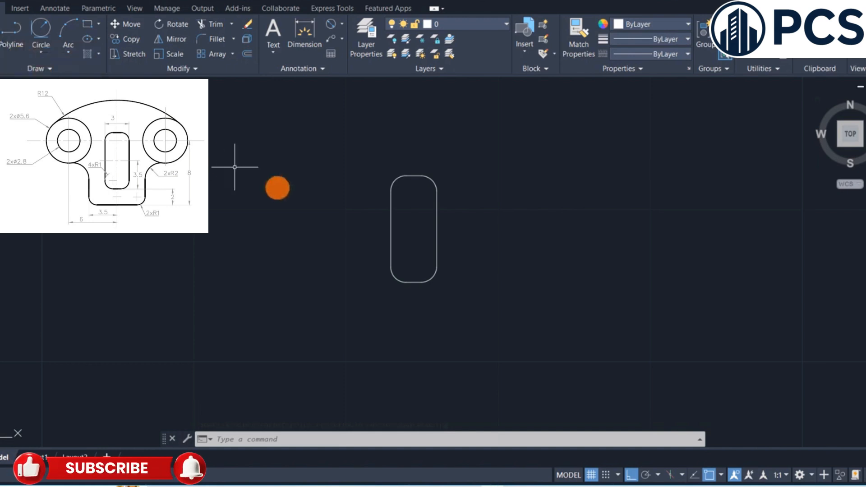
pyautogui.scroll(-2, 387, 223)
pyautogui.moveTo(387, 222); pyautogui.dragTo(474, 172, button='middle')
pyautogui.write('c')
pyautogui.press('Return')
pyautogui.click(220, 229)
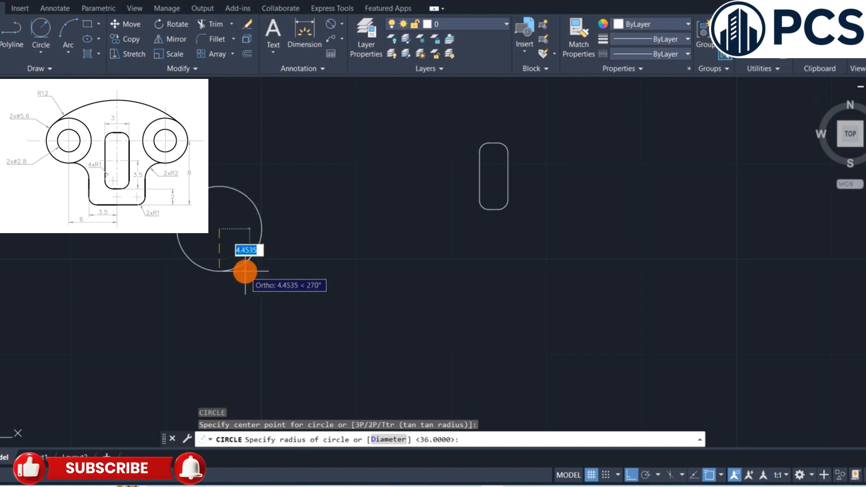
pyautogui.write('d')
pyautogui.press('Return')
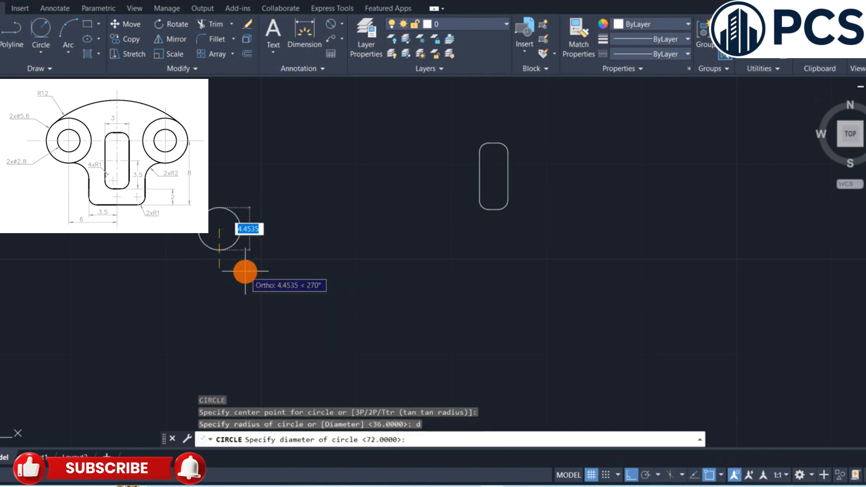
pyautogui.write('5')
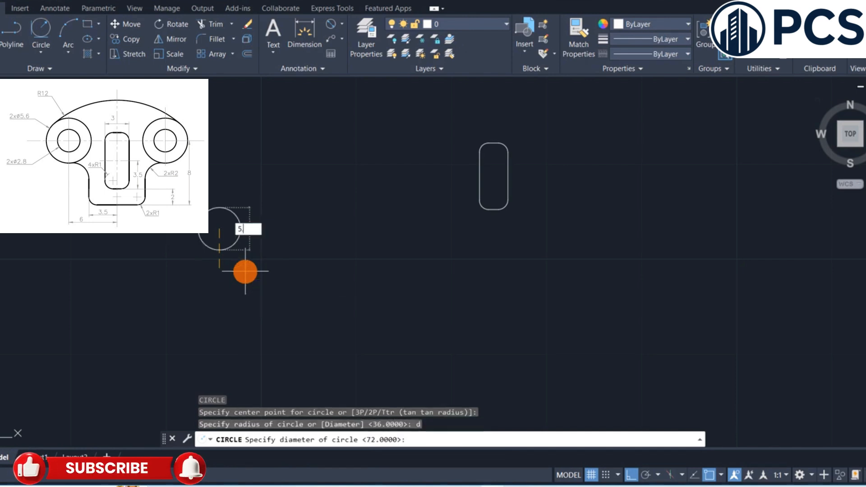
pyautogui.write('.6')
pyautogui.press('Return')
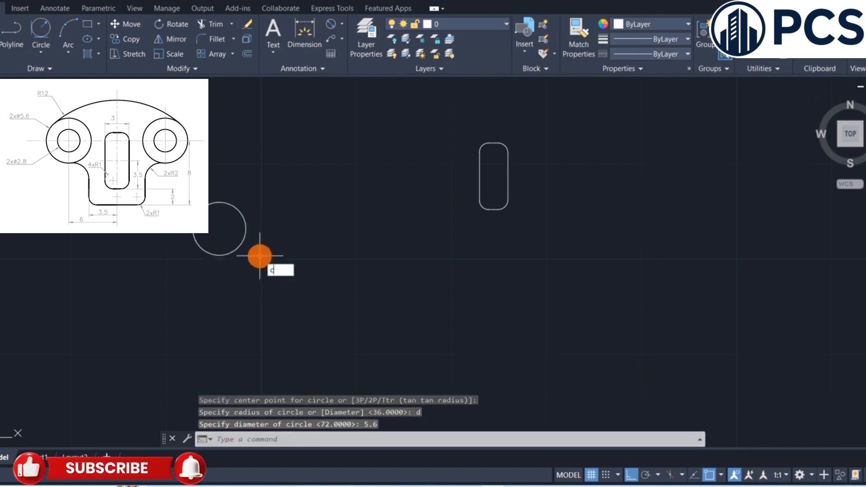
# Step: Draw a concentric circle of diameter 2.8 inside the 5.6 diameter circle
pyautogui.write('c')
pyautogui.press('Return')
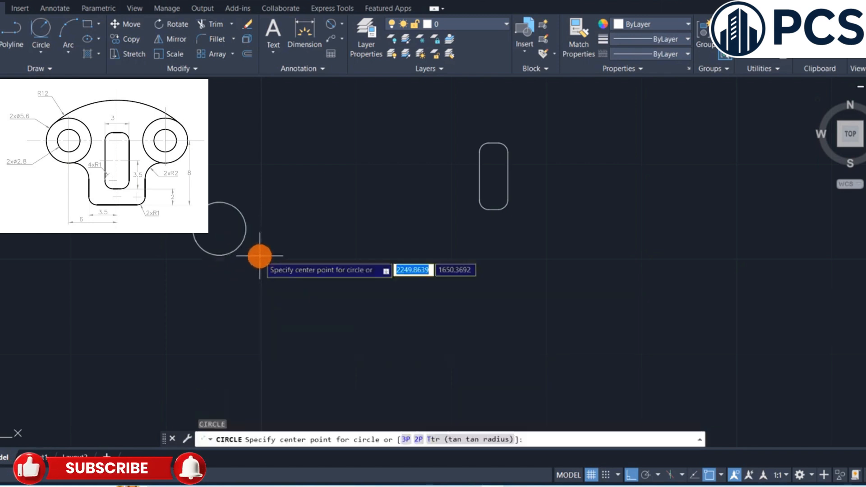
pyautogui.click(218, 229)
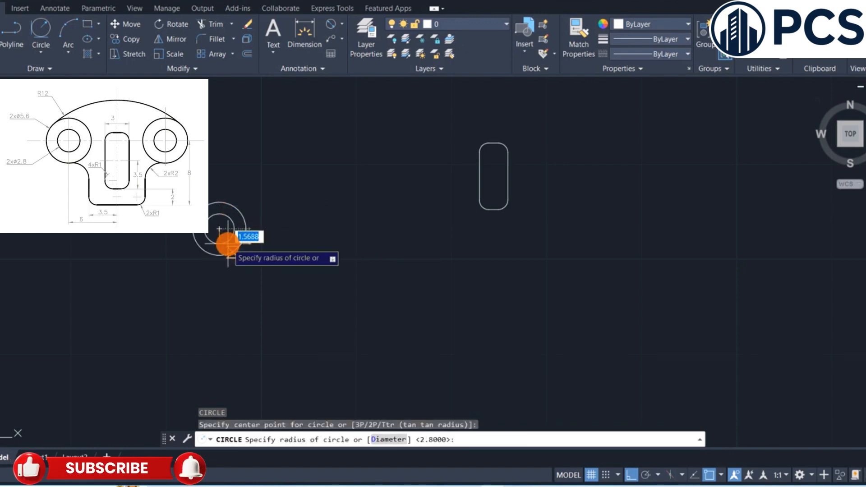
pyautogui.write('d')
pyautogui.press('Return')
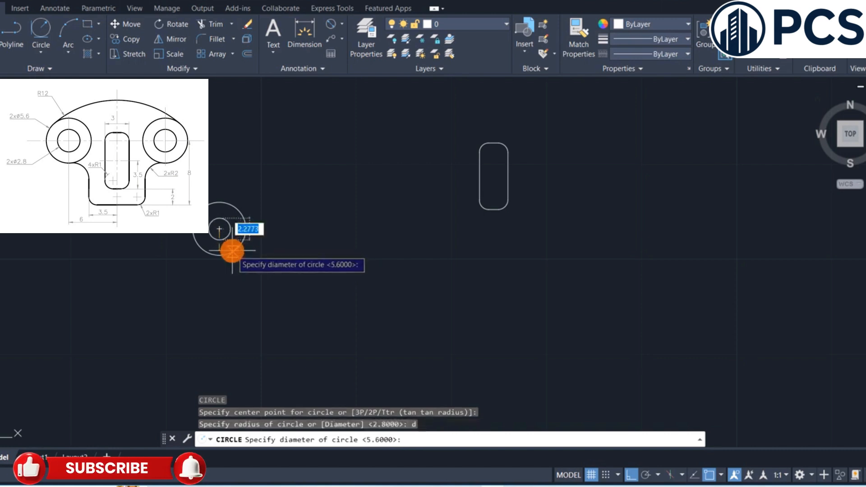
pyautogui.write('2')
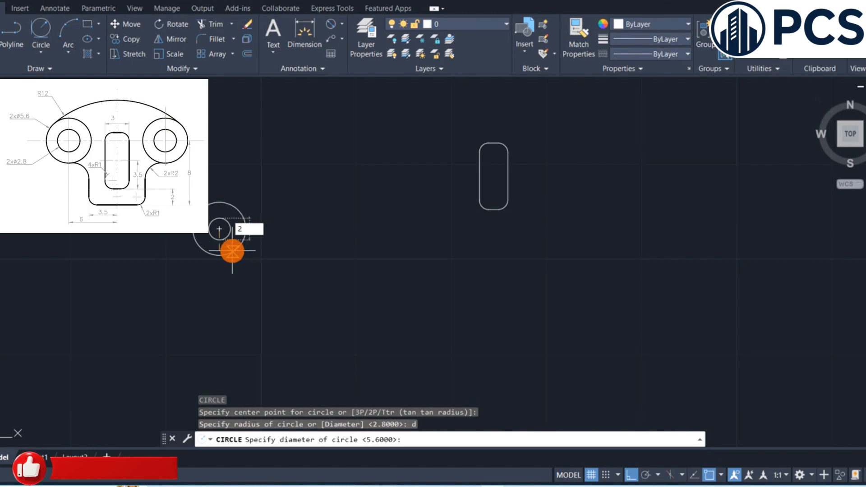
pyautogui.write('.')
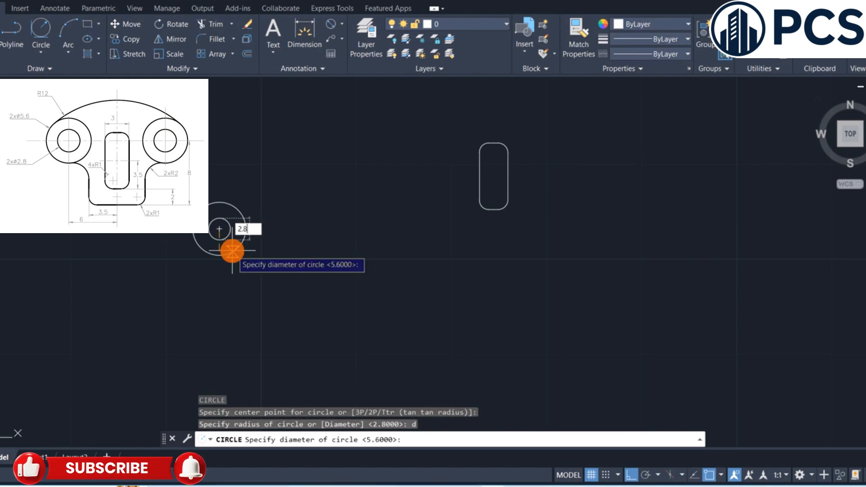
pyautogui.write('8')
pyautogui.press('Return')
# Step: Copy both concentric circles 12 units horizontally to the right, using their centre as base point
pyautogui.click(272, 181)
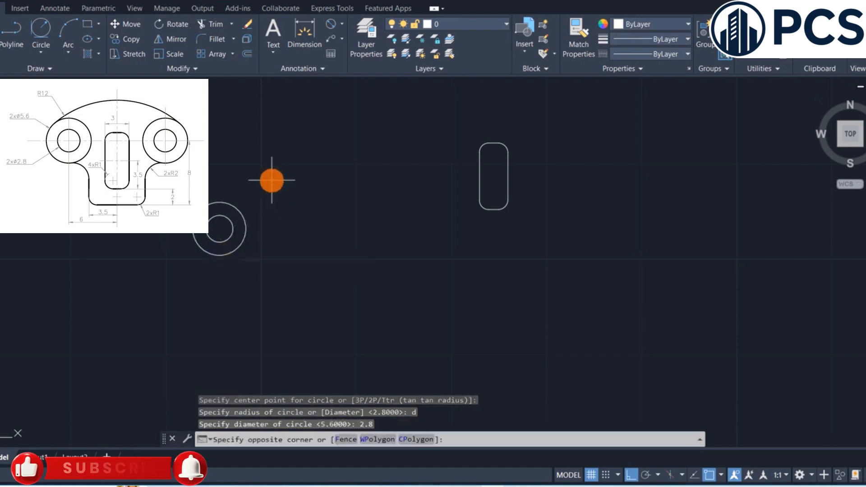
pyautogui.click(150, 306)
pyautogui.write('co')
pyautogui.press('Return')
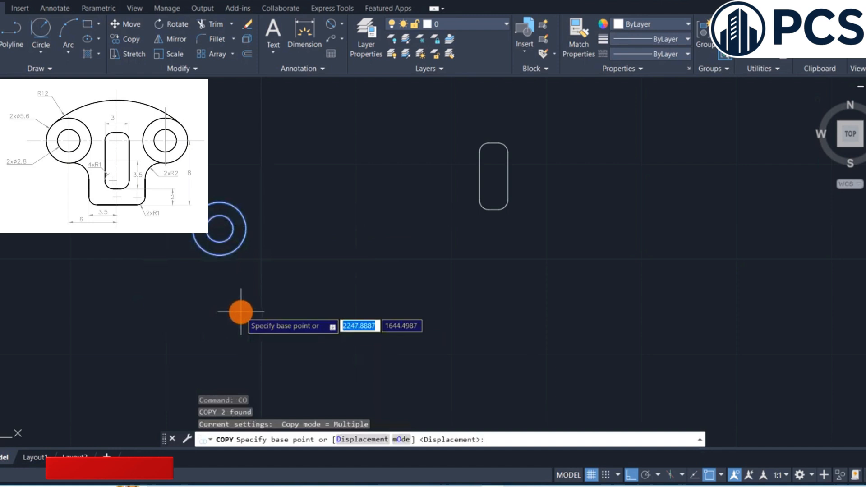
pyautogui.click(220, 229)
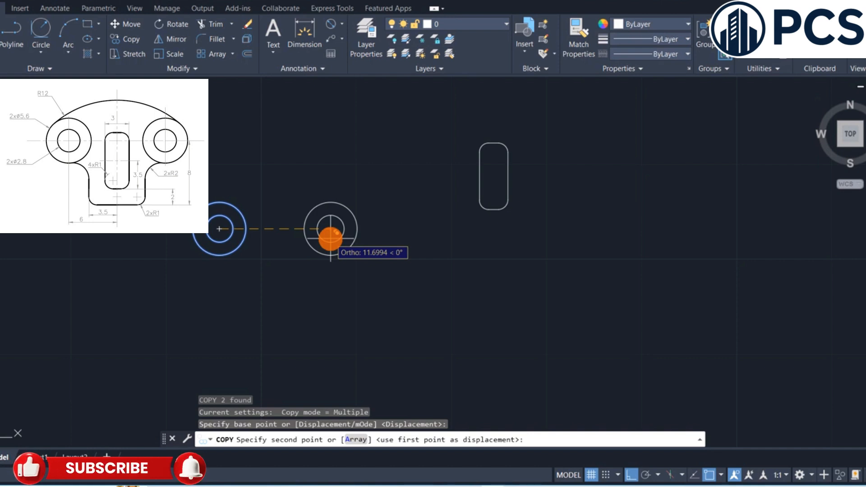
pyautogui.write('12')
pyautogui.press('Return')
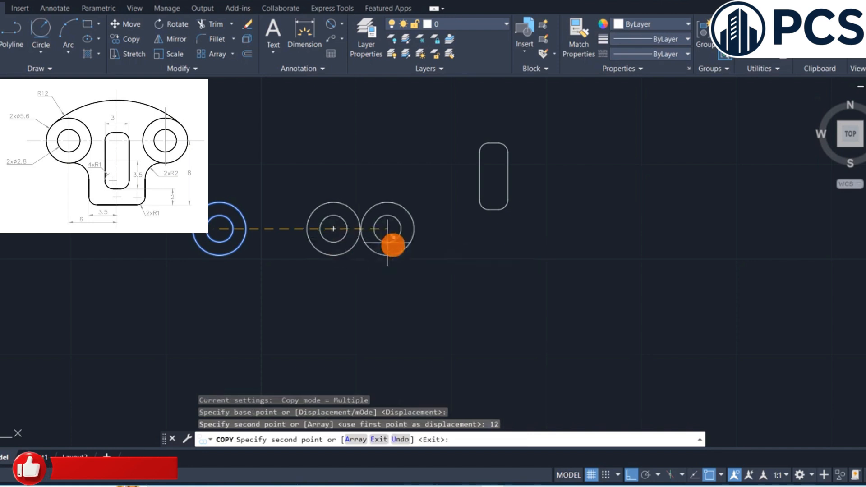
pyautogui.press('Return')
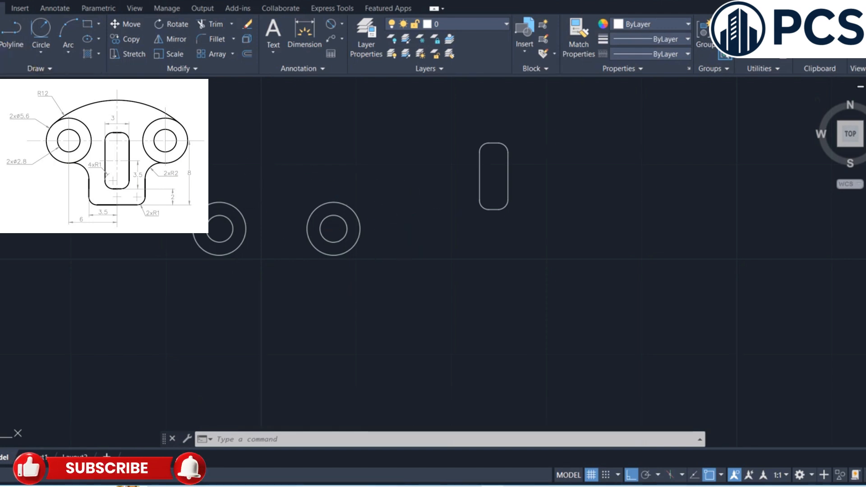
# Step: Draw a horizontal line connecting the centres of the two circle pairs
pyautogui.write('l')
pyautogui.press('Return')
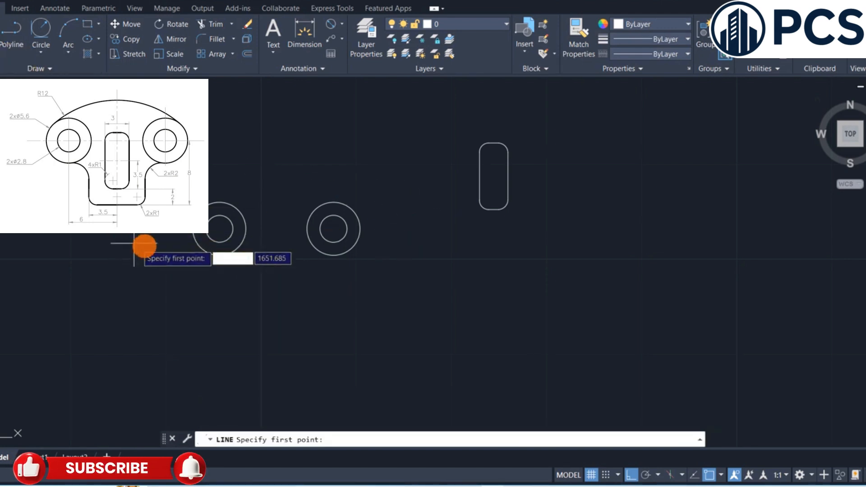
pyautogui.click(220, 229)
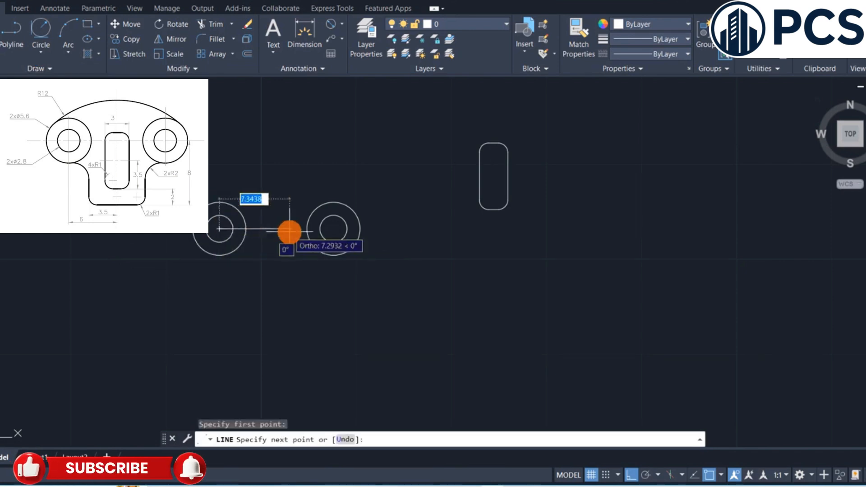
pyautogui.click(333, 230)
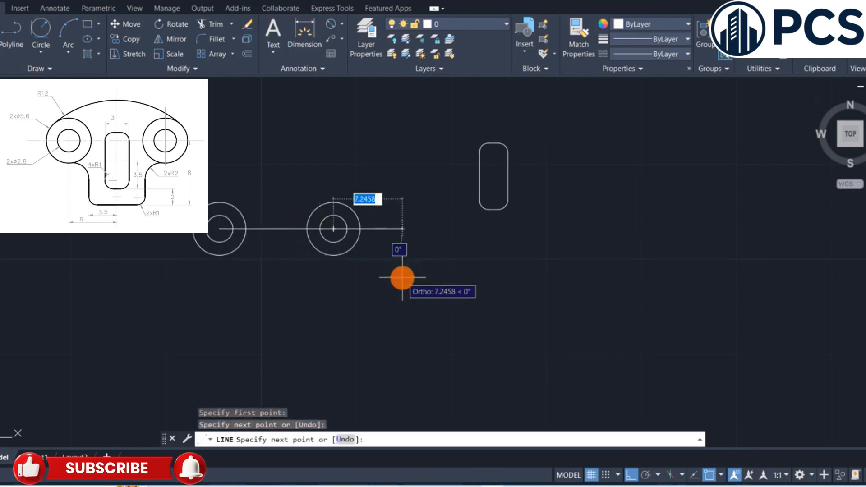
pyautogui.press('Return')
# Step: Move the rounded rectangle by its top edge midpoint to the midpoint of the line between the circles
pyautogui.click(539, 118)
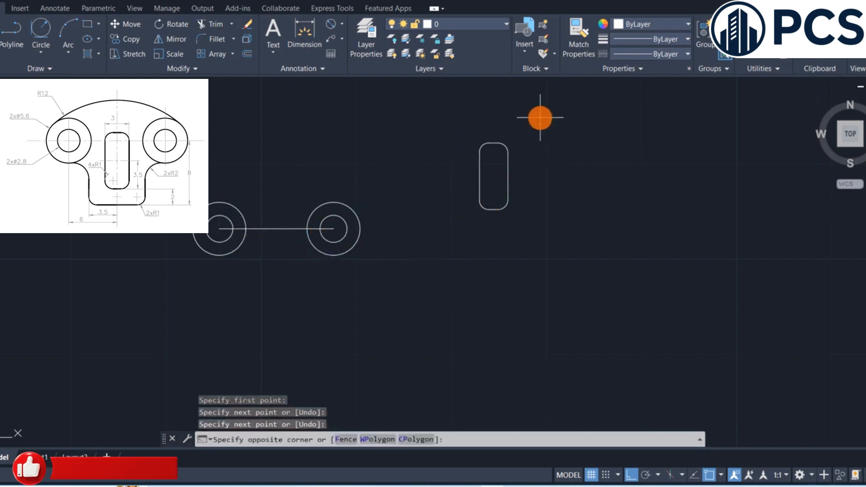
pyautogui.click(396, 267)
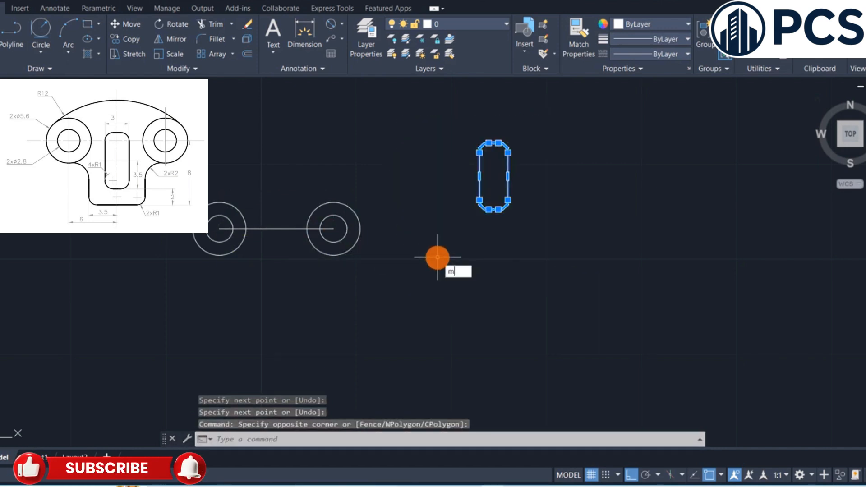
pyautogui.press('Return')
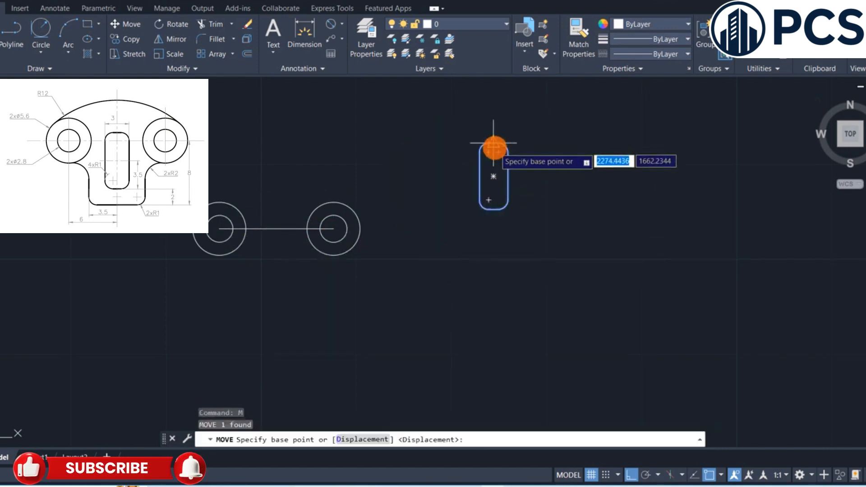
pyautogui.click(494, 144)
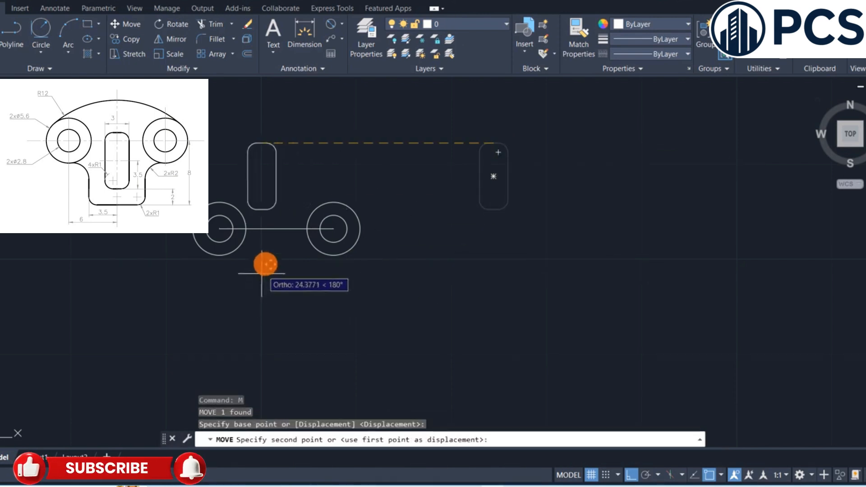
pyautogui.click(276, 229)
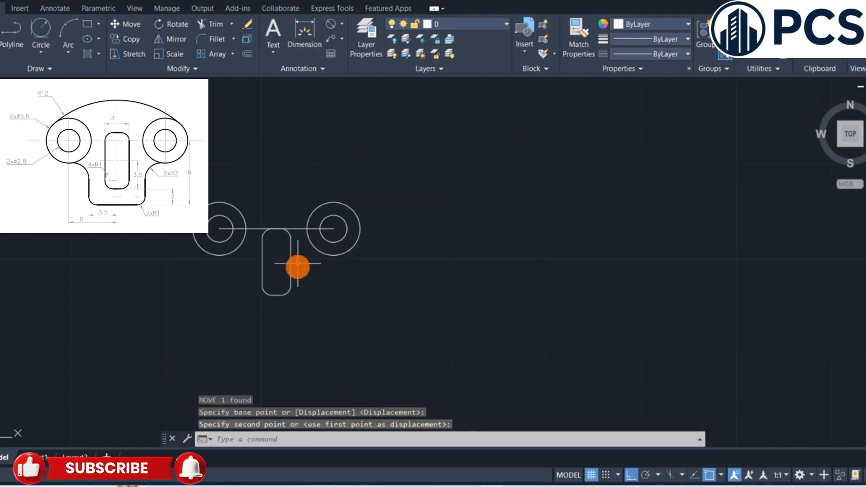
# Step: Move the rounded rectangle straight up so its upper corner arc's centre lies on the line between the circles, and delete that line
pyautogui.scroll(4, 299, 267)
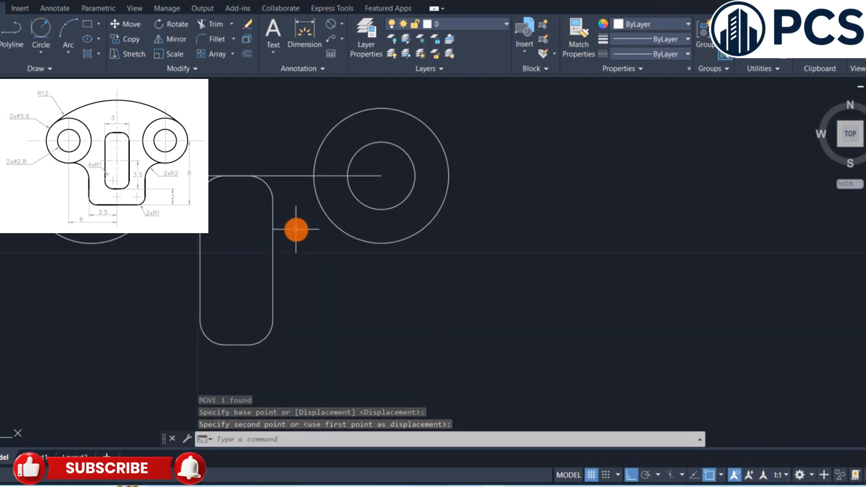
pyautogui.write('M')
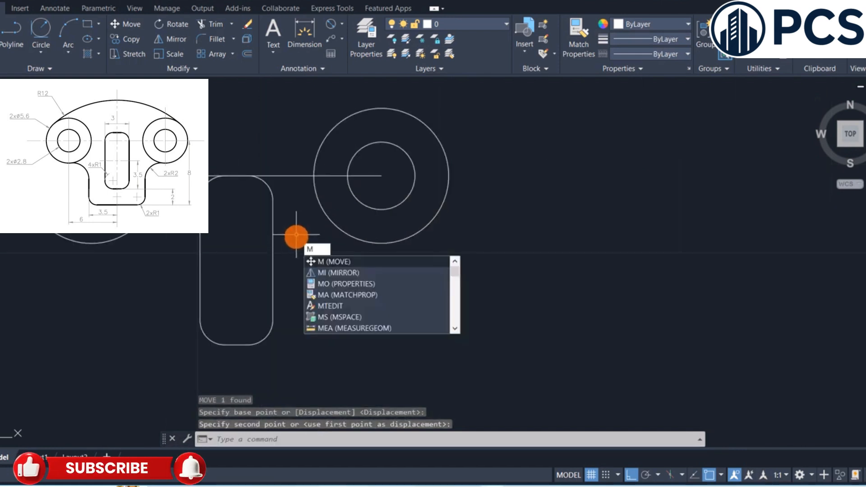
pyautogui.press('Escape')
pyautogui.click(294, 209)
pyautogui.click(166, 328)
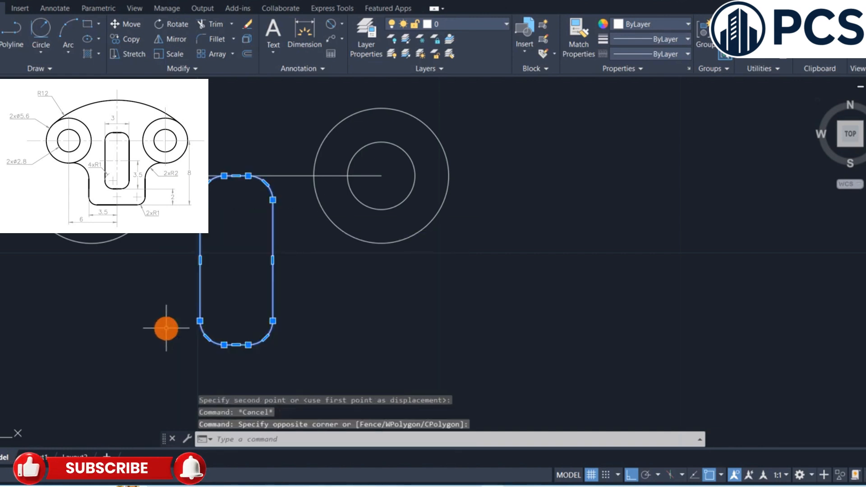
pyautogui.press('Return')
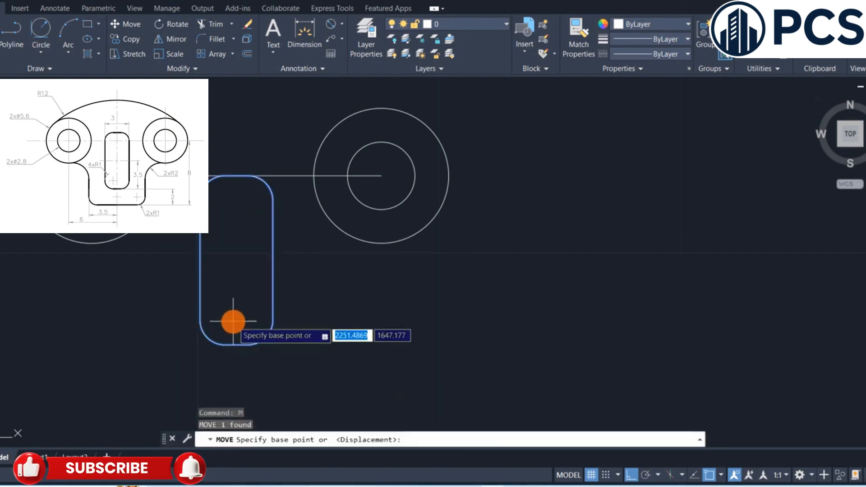
pyautogui.click(218, 194)
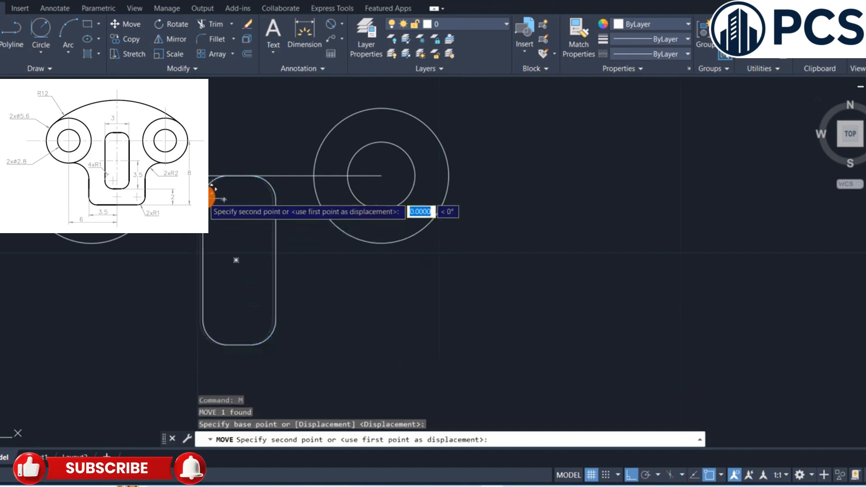
pyautogui.click(210, 177)
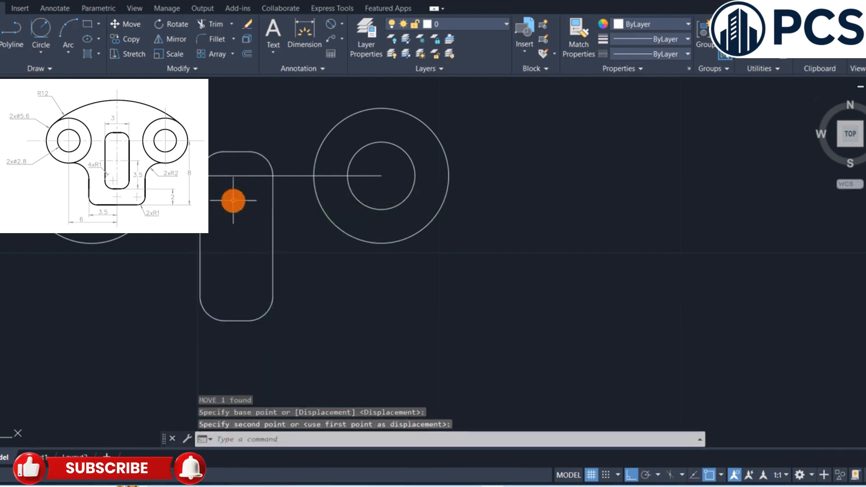
pyautogui.click(237, 176)
pyautogui.press('Delete')
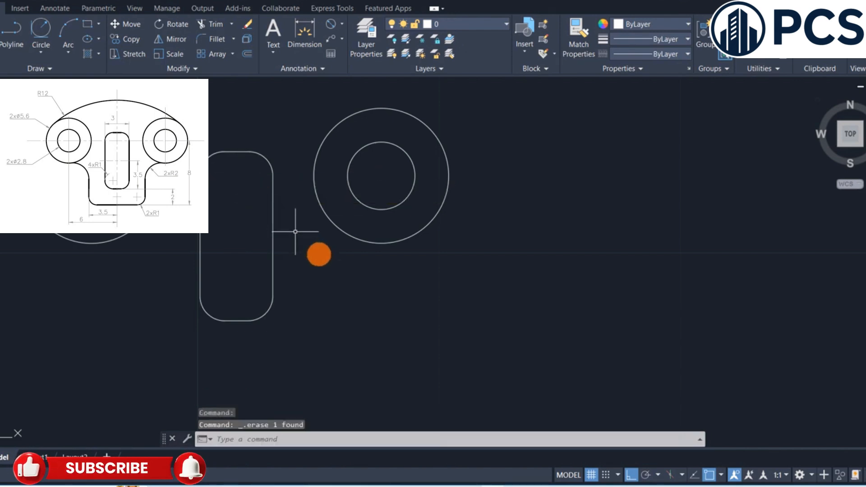
# Step: Draw a horizontal line 7 units long to the left from the midpoint of the slot's bottom edge
pyautogui.moveTo(359, 332)
pyautogui.mouseDown(button='middle')
pyautogui.moveTo(426, 330)
pyautogui.moveTo(455, 361)
pyautogui.moveTo(459, 381)
pyautogui.mouseUp(button='middle')
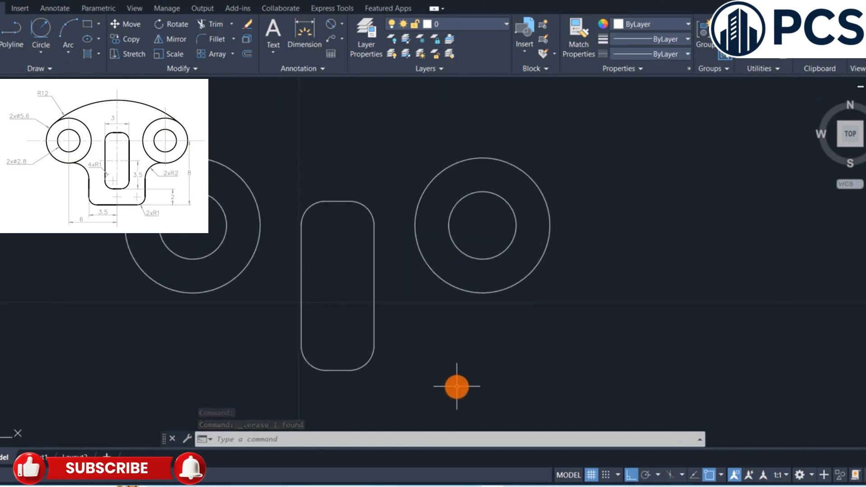
pyautogui.scroll(-2, 435, 382)
pyautogui.moveTo(440, 354); pyautogui.dragTo(442, 327, button='middle')
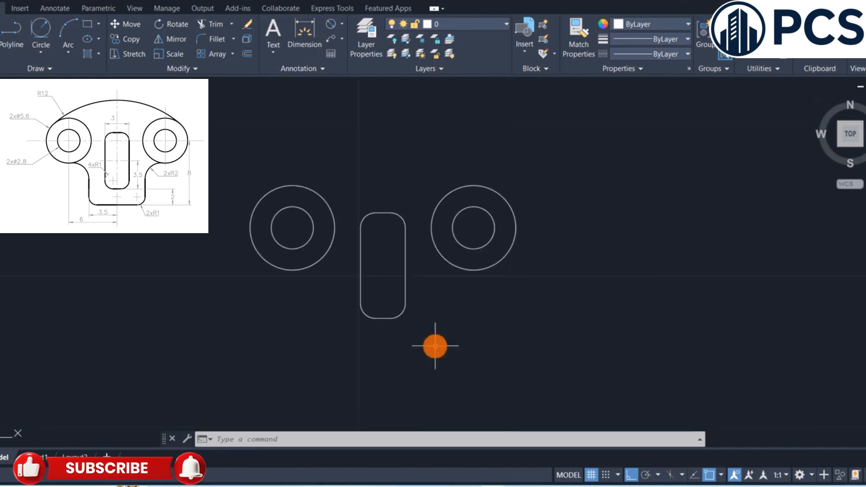
pyautogui.press('Return')
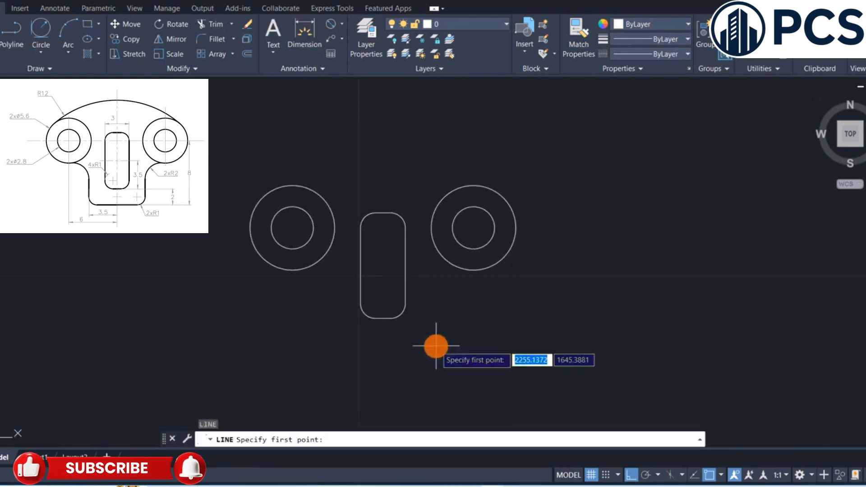
pyautogui.click(384, 325)
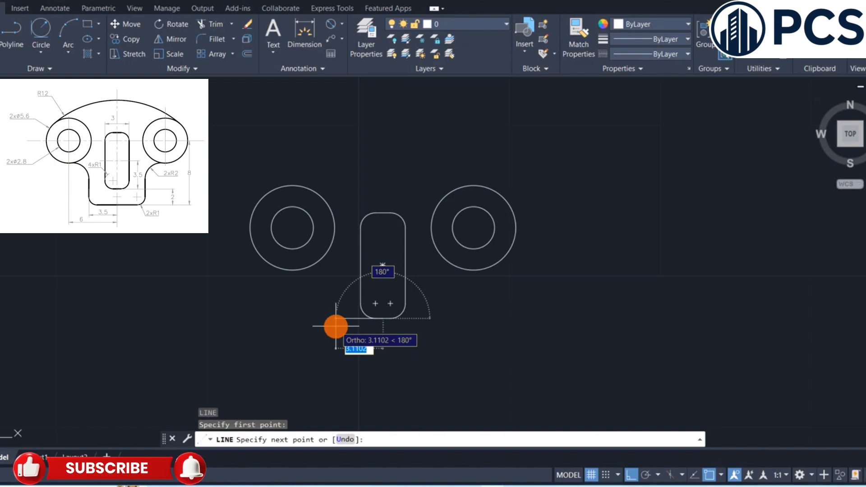
pyautogui.write('7')
pyautogui.press('Return')
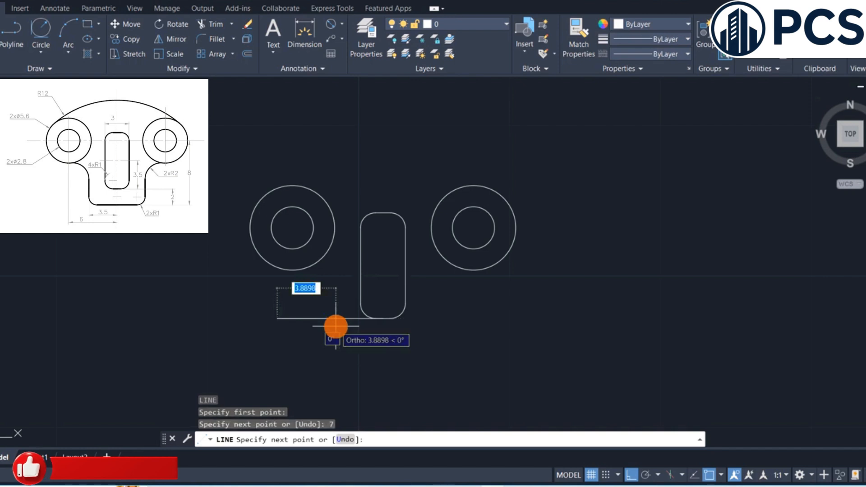
pyautogui.press('Return')
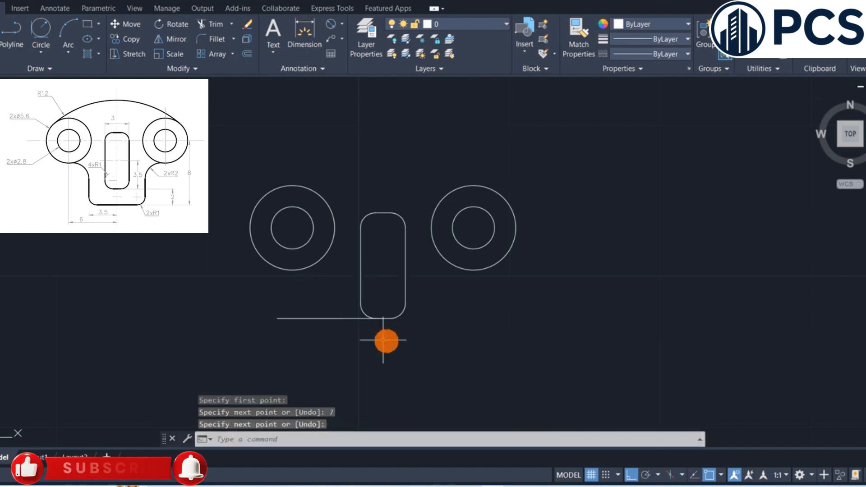
# Step: Centre the 7 unit line under the slot by moving its midpoint to the midpoint of the slot's bottom edge
pyautogui.click(321, 318)
pyautogui.press('Return')
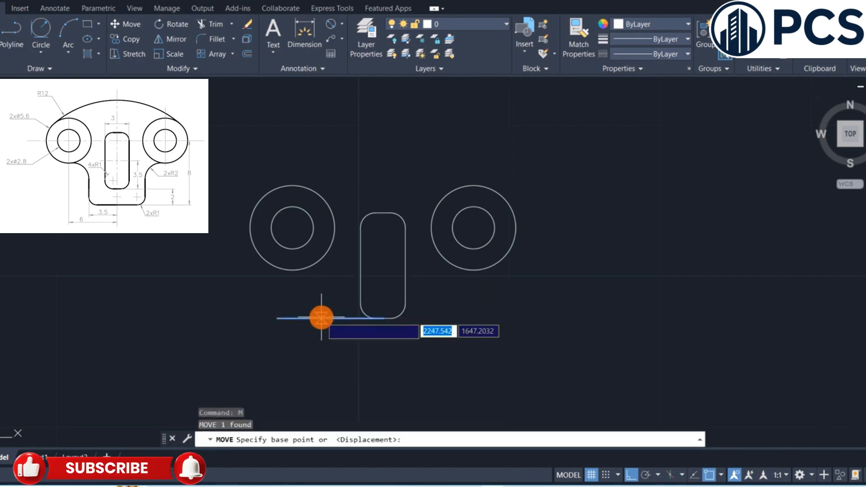
pyautogui.click(330, 318)
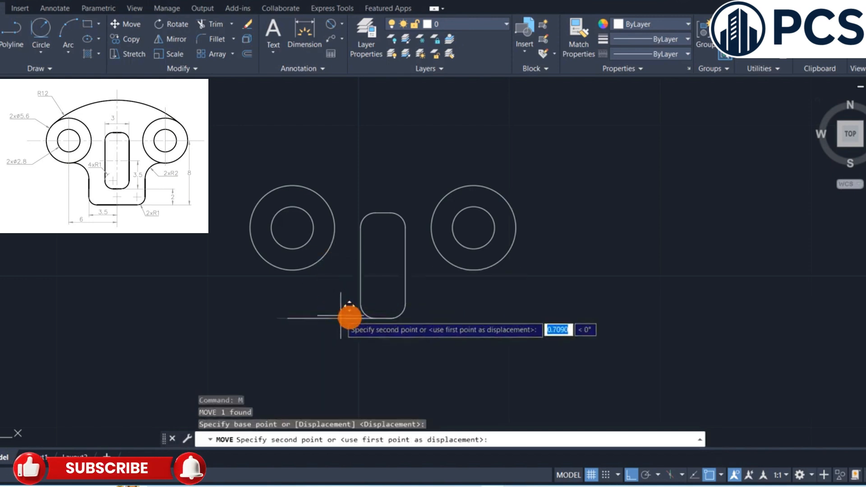
pyautogui.click(383, 318)
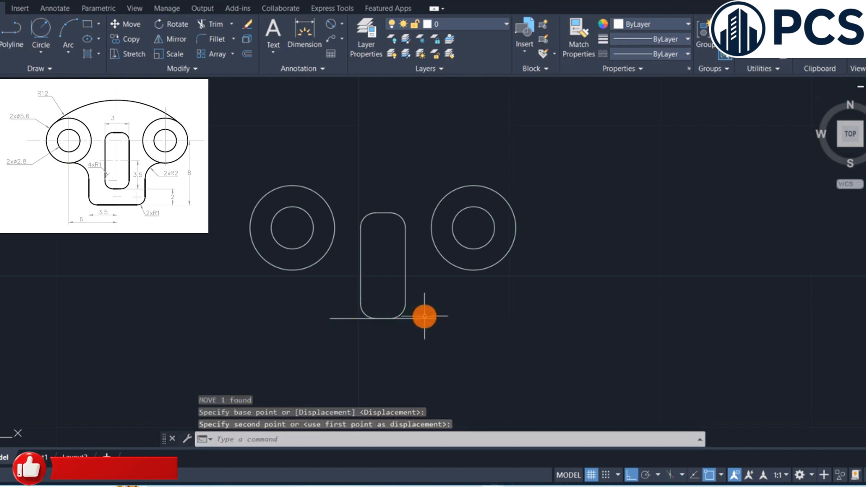
# Step: Move the centred horizontal line 2 units straight down from the slot's bottom edge
pyautogui.click(423, 319)
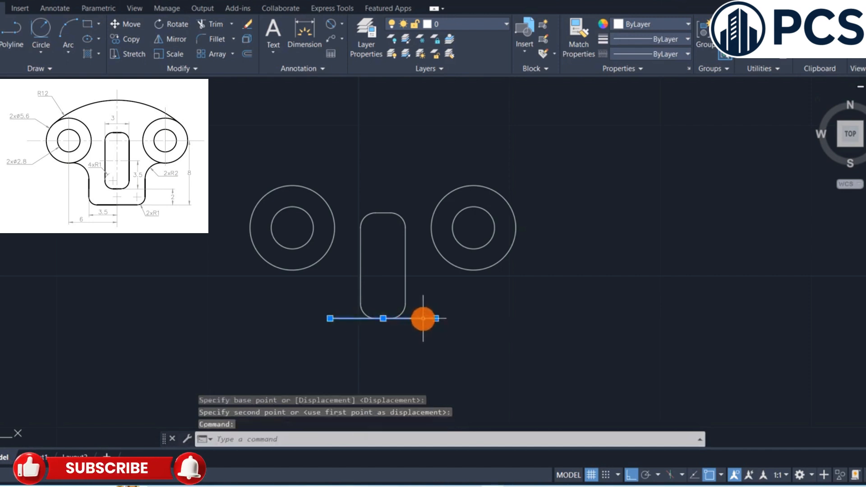
pyautogui.press('Return')
pyautogui.click(383, 318)
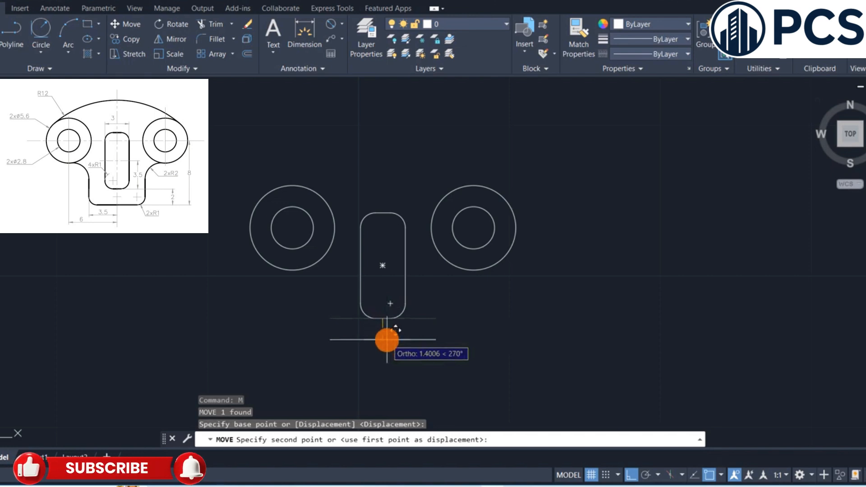
pyautogui.write('2')
pyautogui.press('Return')
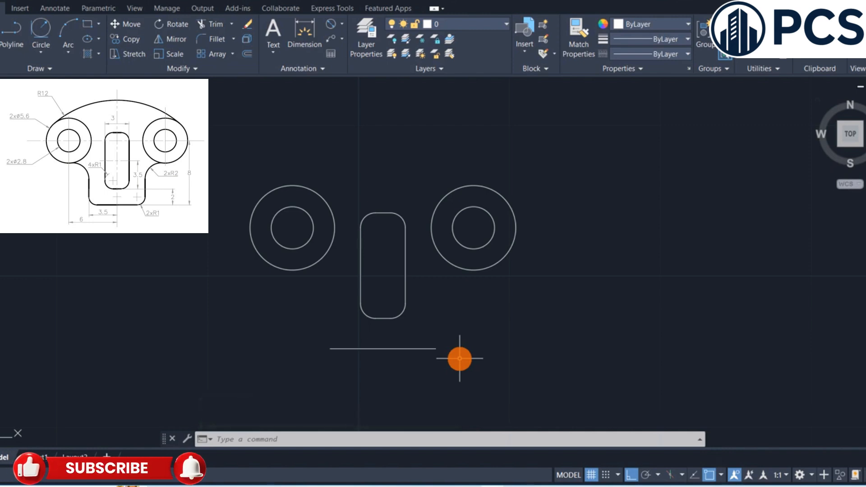
# Step: Draw a vertical line upward from each end of the horizontal base line, stopping near the lower edges of the outer circles
pyautogui.press('Return')
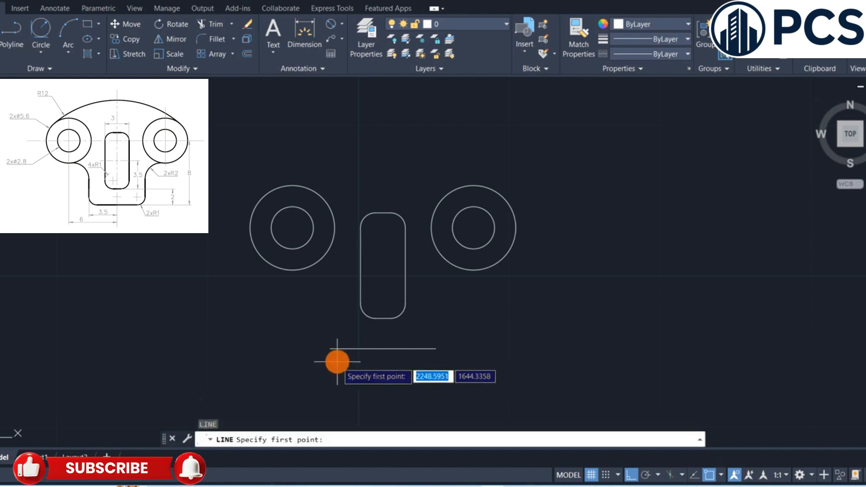
pyautogui.click(330, 349)
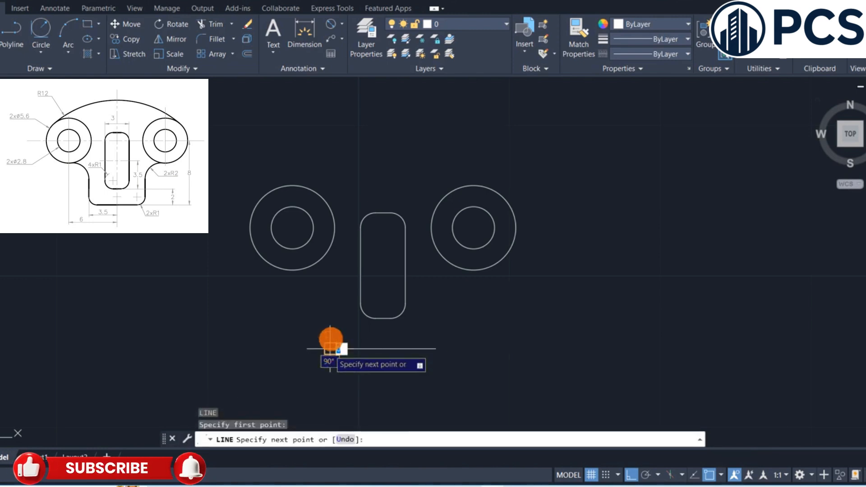
pyautogui.click(330, 275)
pyautogui.press('Return')
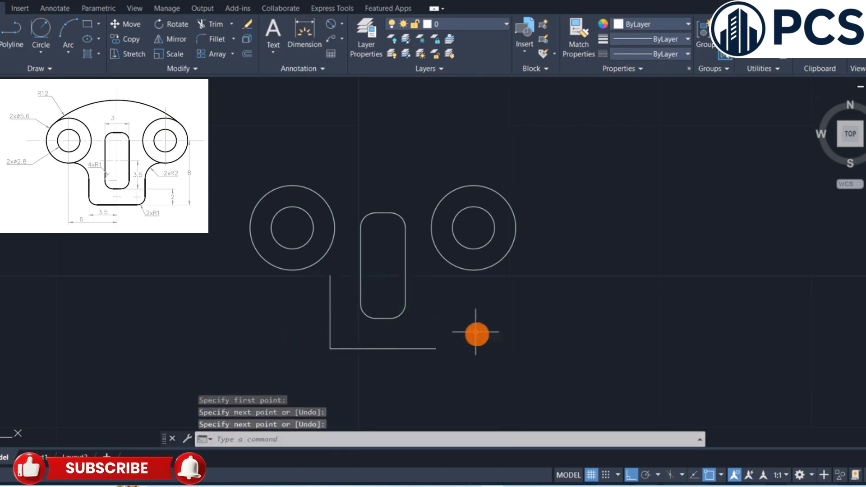
pyautogui.press('Return')
pyautogui.click(434, 348)
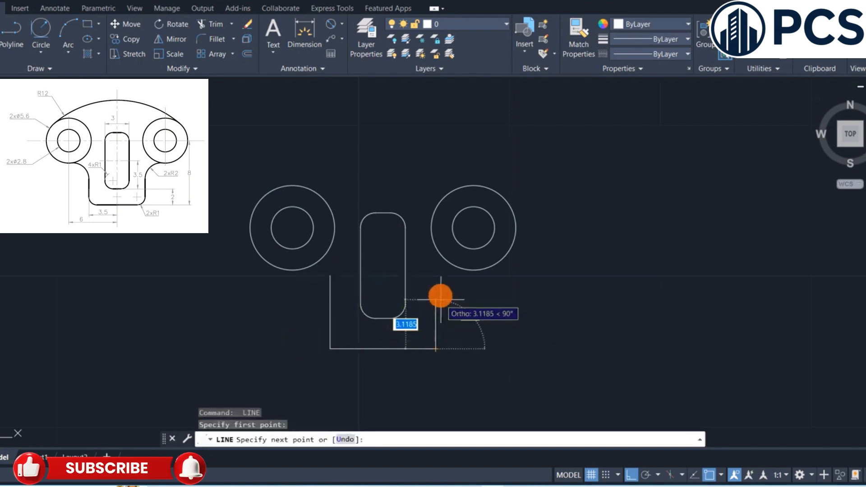
pyautogui.rightClick(488, 307)
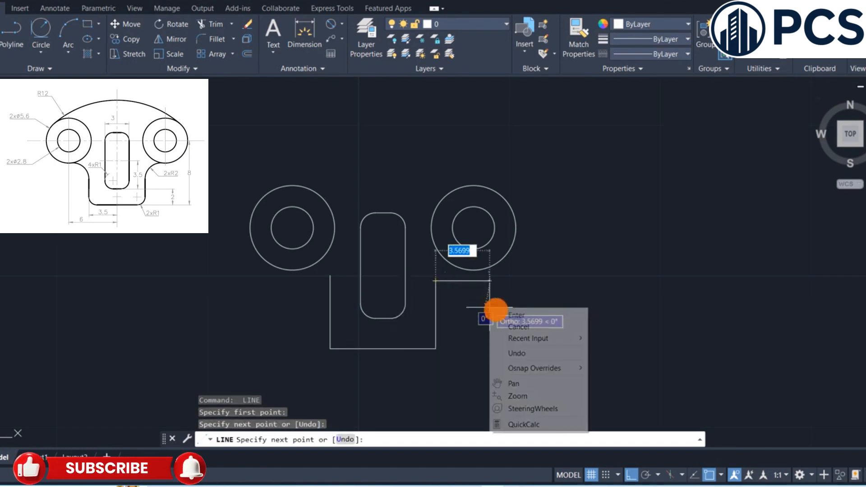
pyautogui.click(499, 313)
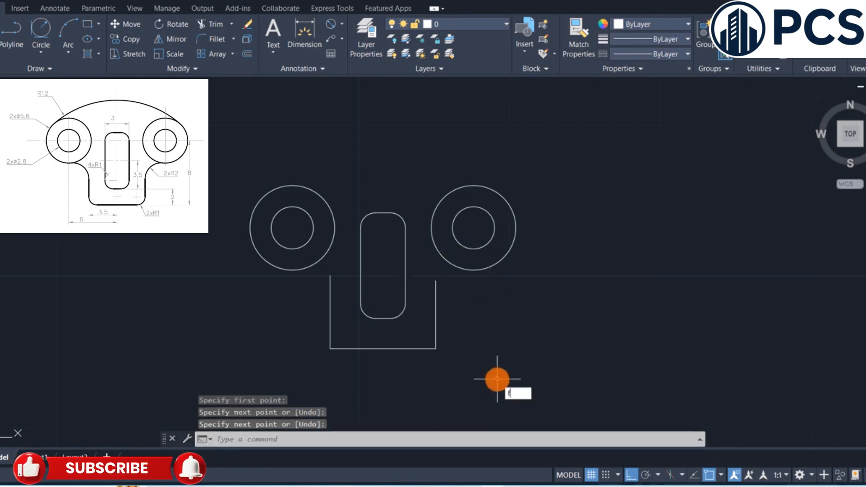
# Step: Fillet the lower-left corner of the bracket base with radius 1, using the Multiple option
pyautogui.press('Return')
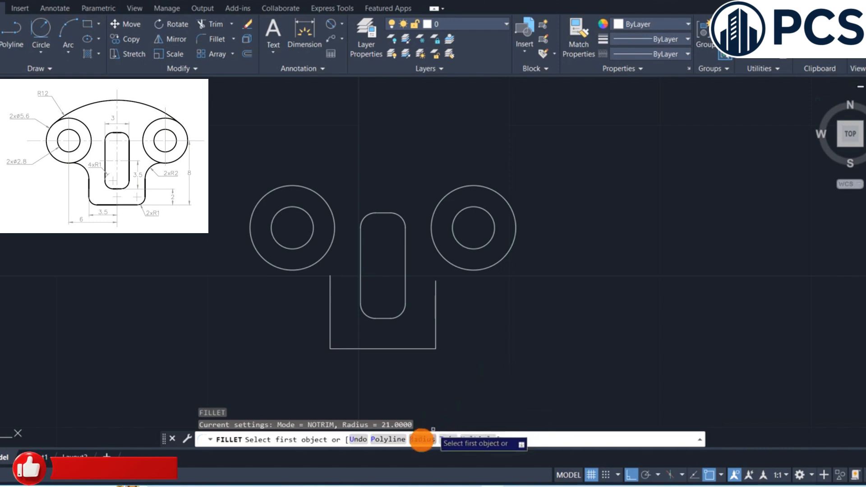
pyautogui.click(422, 439)
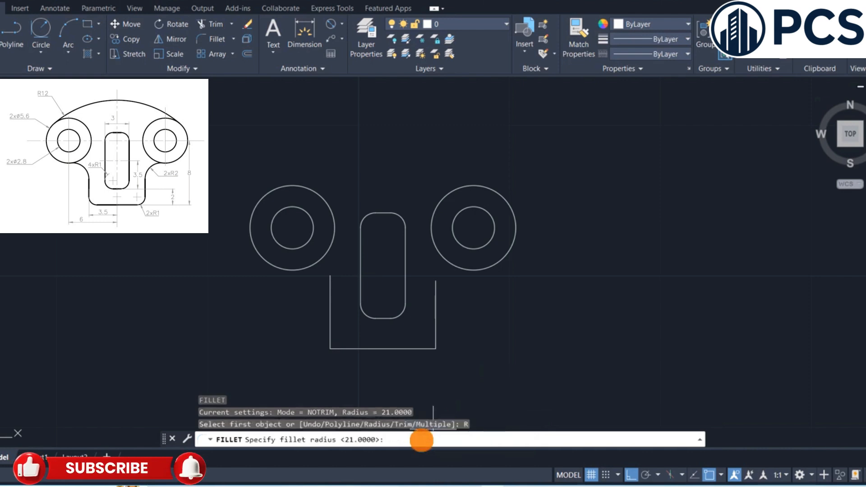
pyautogui.write('1')
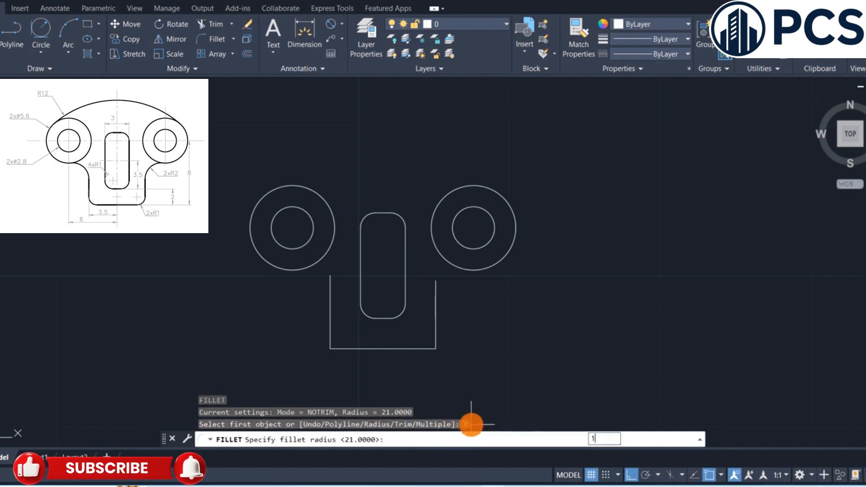
pyautogui.press('Return')
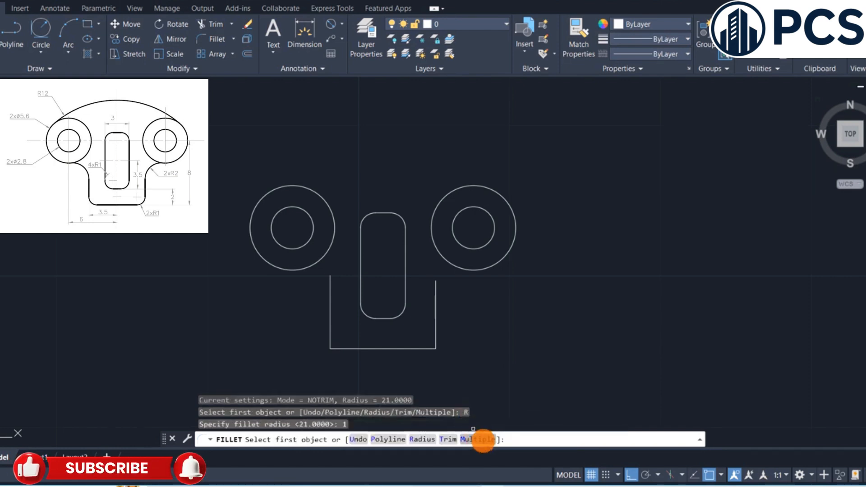
pyautogui.click(481, 439)
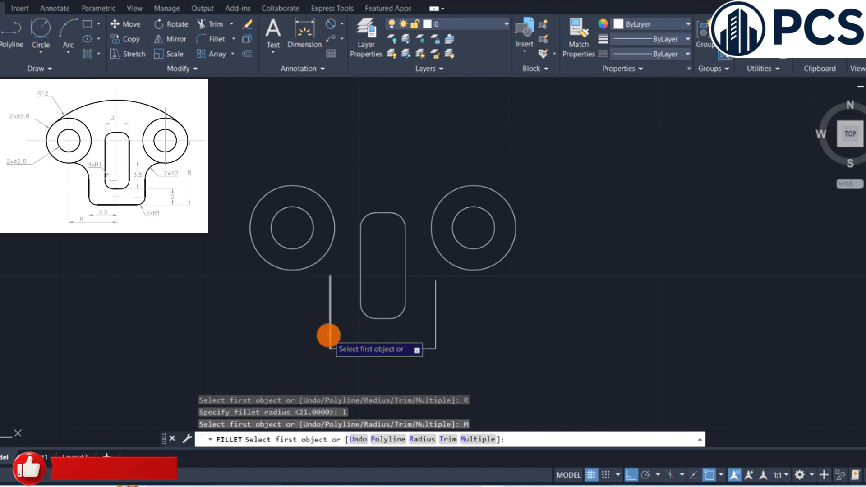
pyautogui.click(329, 335)
pyautogui.click(334, 348)
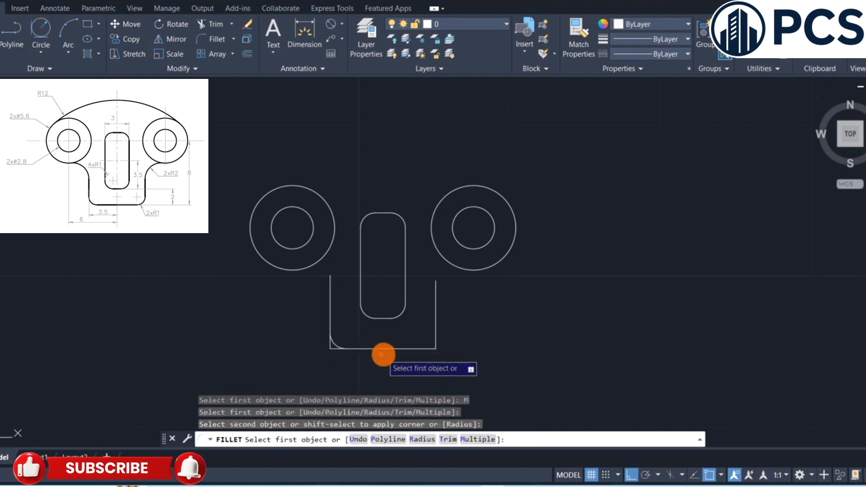
# Step: Switch the fillet mode to Trim and fillet the lower-right corner of the bracket base with radius 1
pyautogui.click(445, 439)
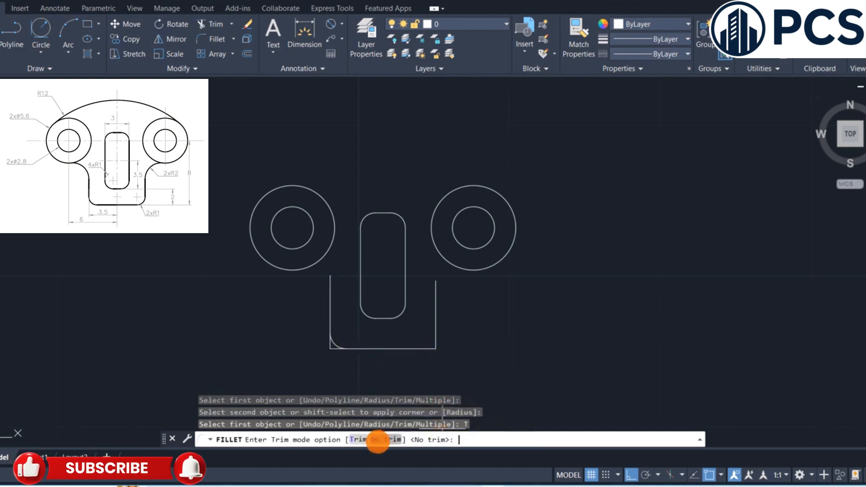
pyautogui.click(367, 439)
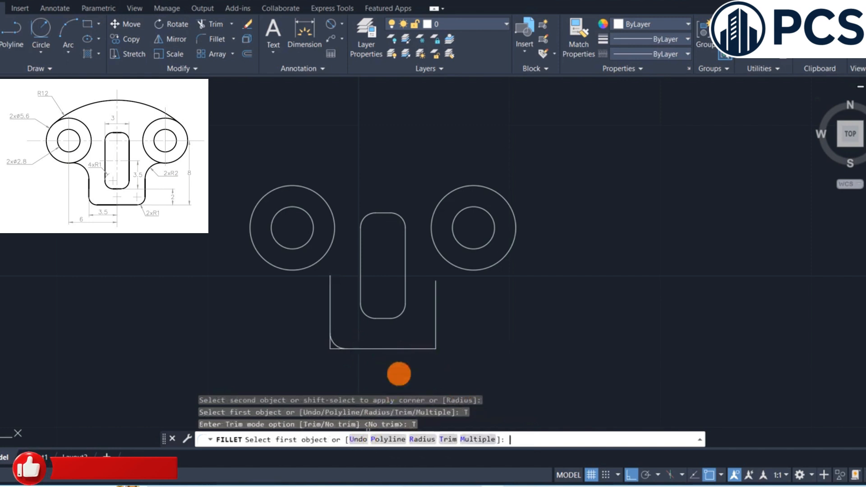
pyautogui.click(424, 348)
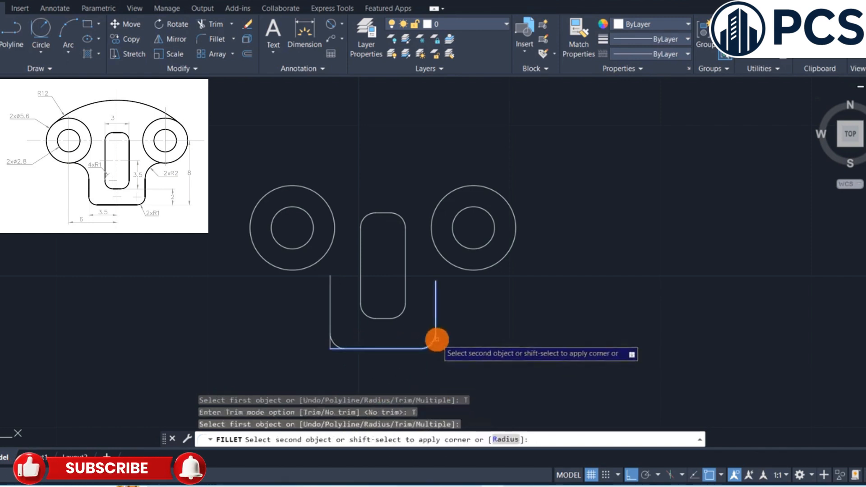
pyautogui.click(435, 339)
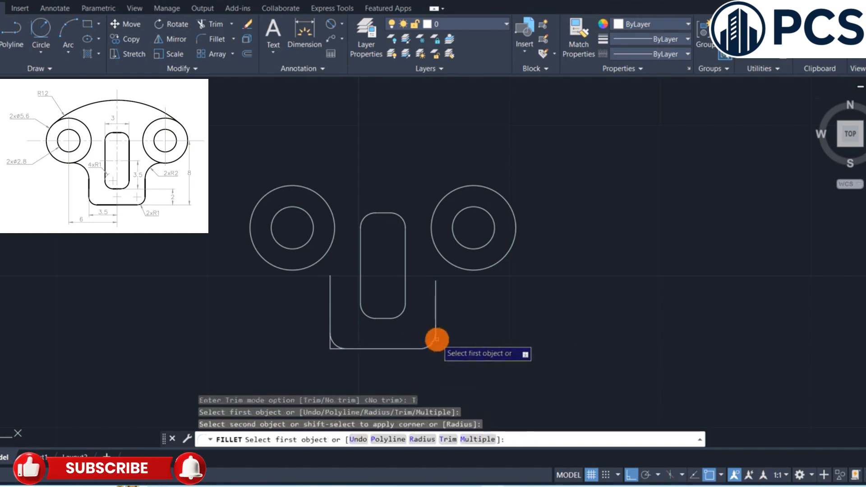
# Step: Fillet the lower-left corner of the bracket base again with radius 1 in Trim mode to remove the leftover sharp corner
pyautogui.click(333, 348)
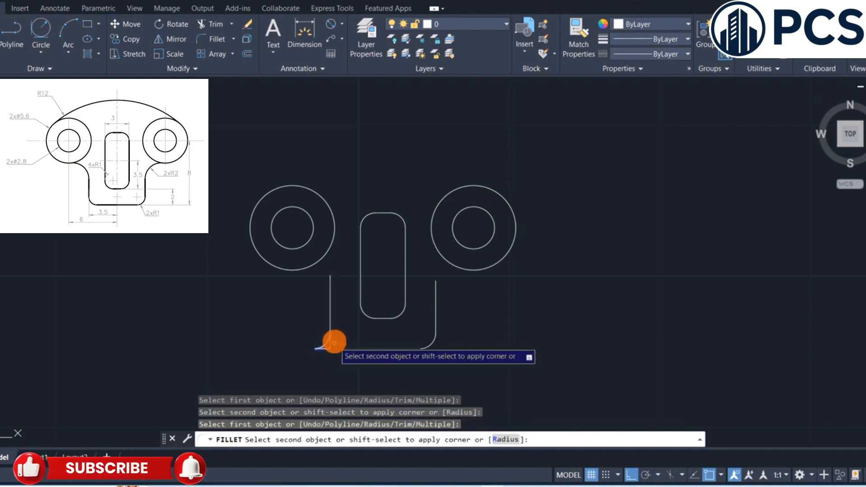
pyautogui.click(329, 335)
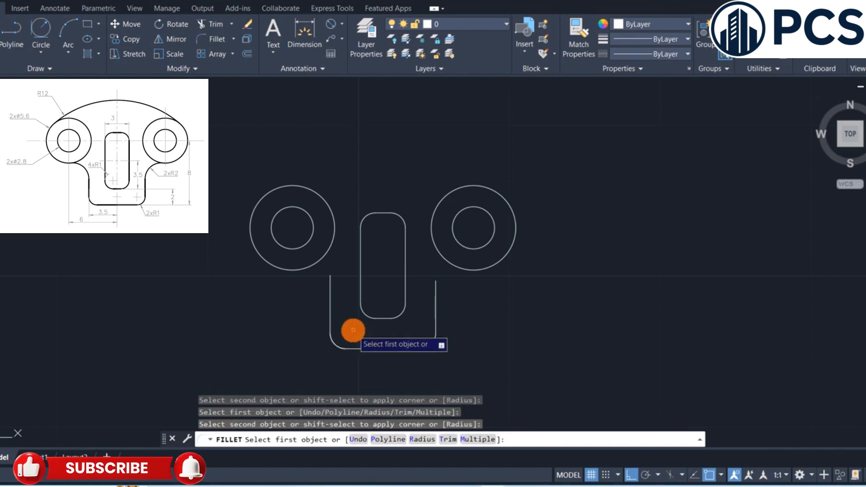
pyautogui.press('Return')
# Step: Fillet the right vertical line of the base to the underside of the right outer circle with radius 2
pyautogui.press('Return')
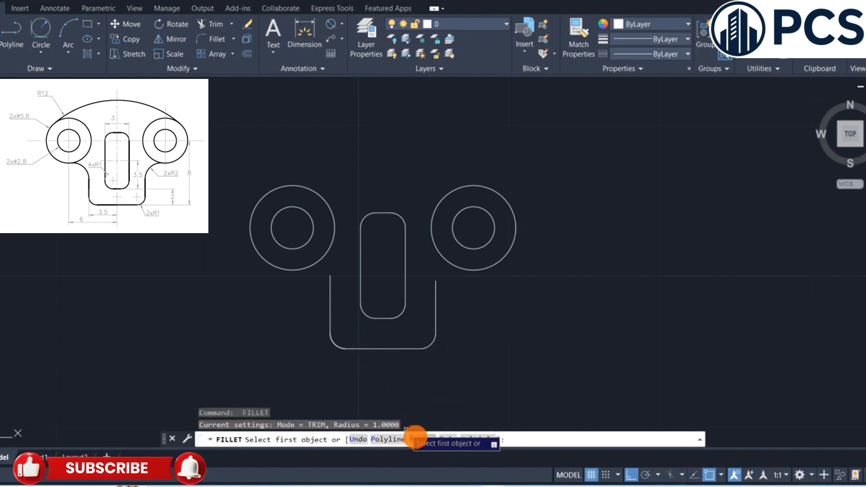
pyautogui.click(416, 438)
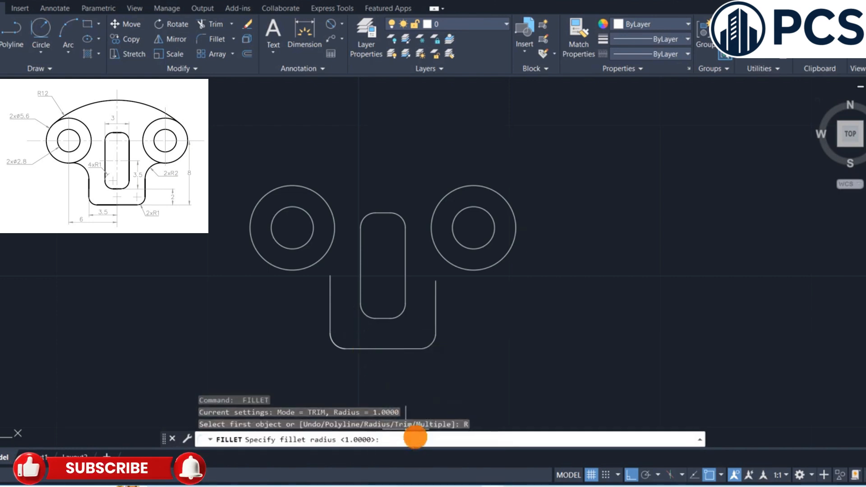
pyautogui.write('2')
pyautogui.press('Return')
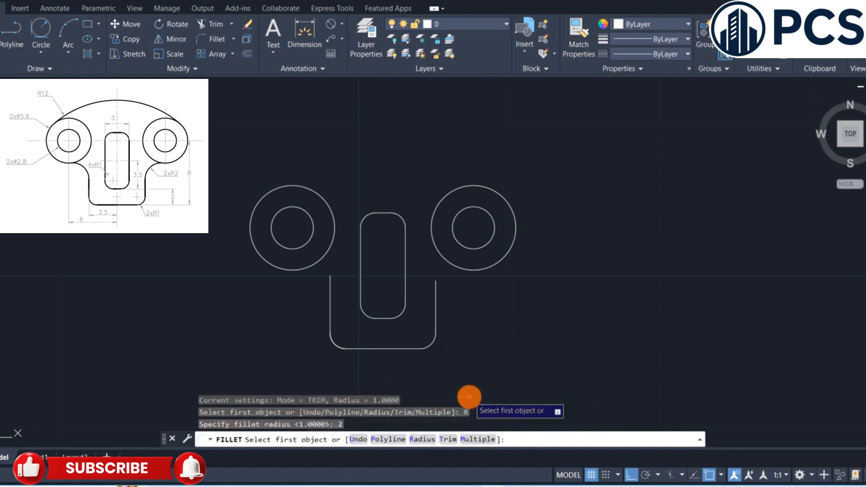
pyautogui.click(435, 287)
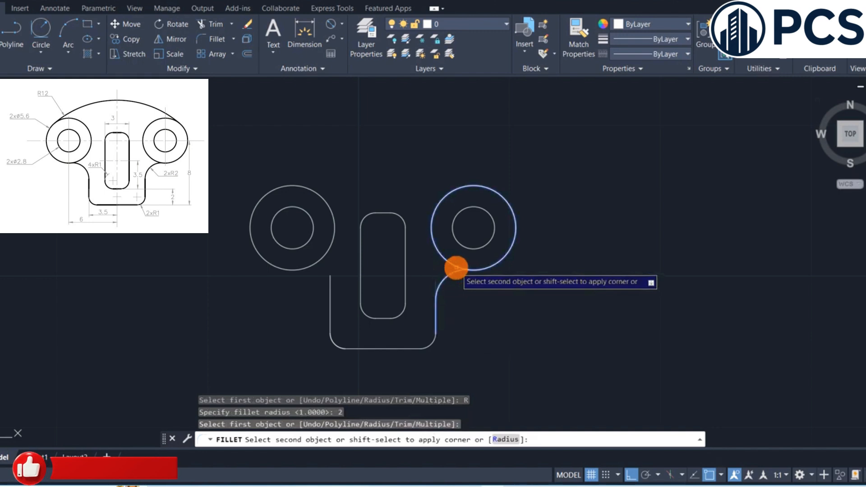
pyautogui.click(456, 268)
# Step: Fillet the left vertical line of the base to the underside of the left outer circle, also with radius 2
pyautogui.press('Return')
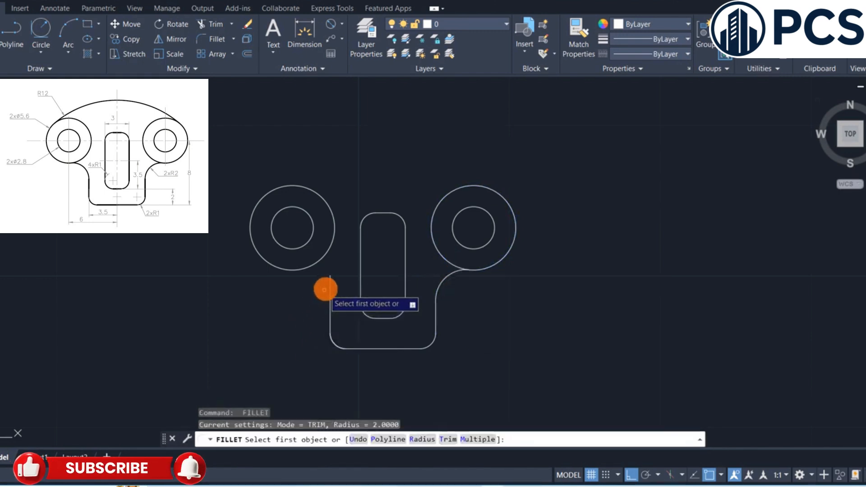
pyautogui.click(330, 282)
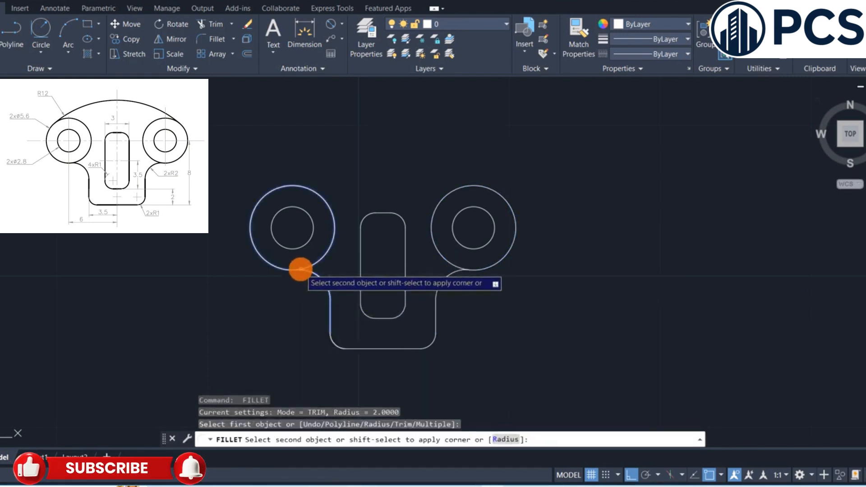
pyautogui.click(300, 269)
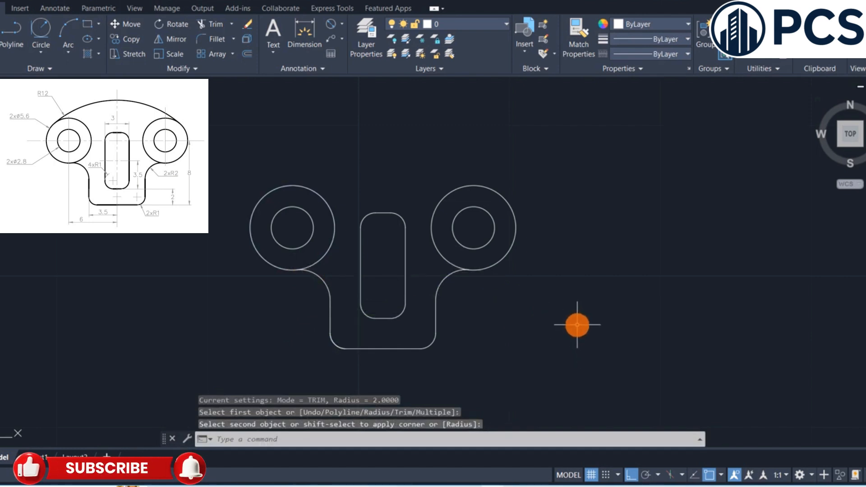
# Step: Draw a circle of radius 12 tangent to the upper outer sides of both outer circles, using the Tan, Tan, Radius method
pyautogui.click(40, 53)
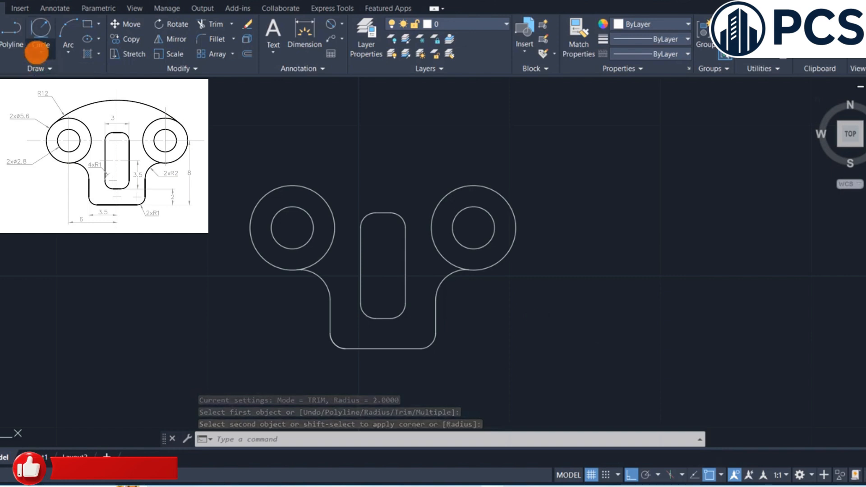
pyautogui.click(67, 157)
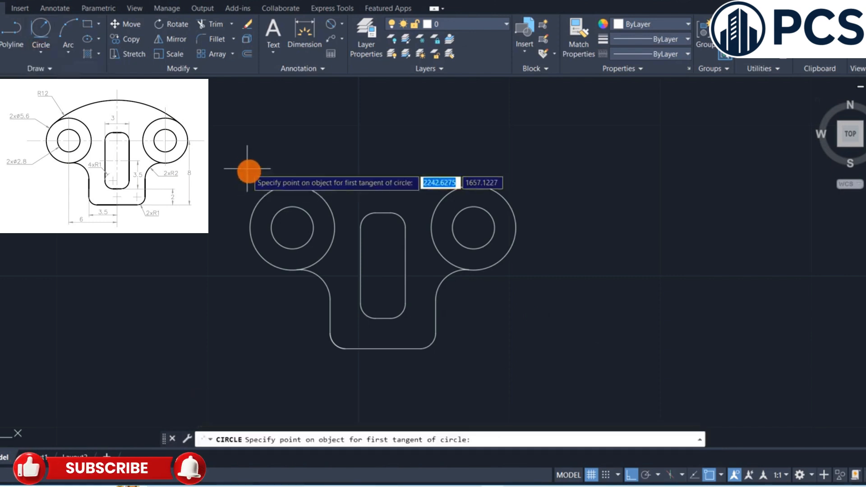
pyautogui.click(268, 197)
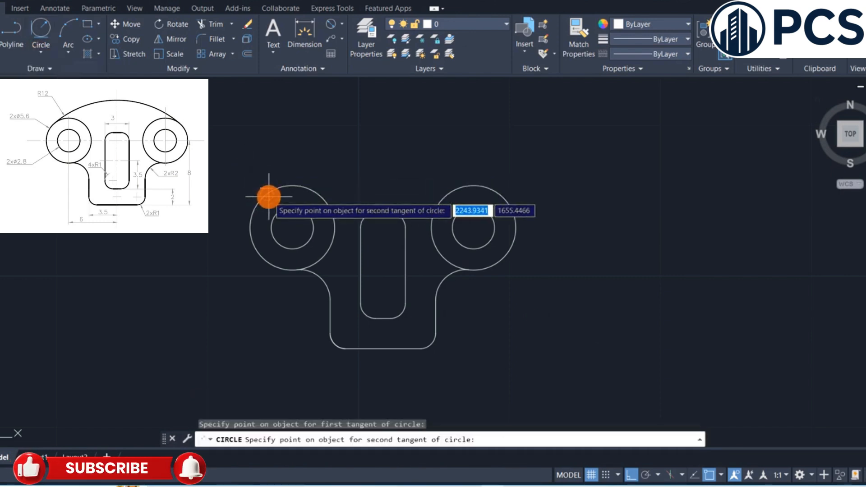
pyautogui.click(500, 198)
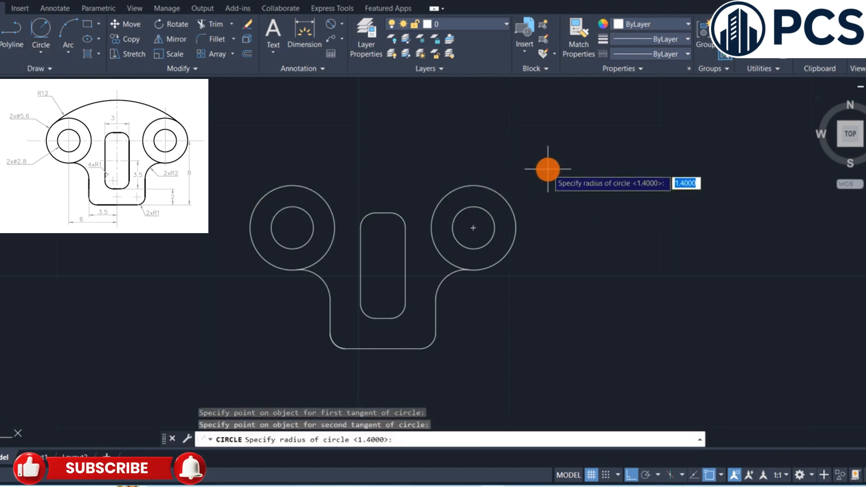
pyautogui.write('12')
pyautogui.press('Return')
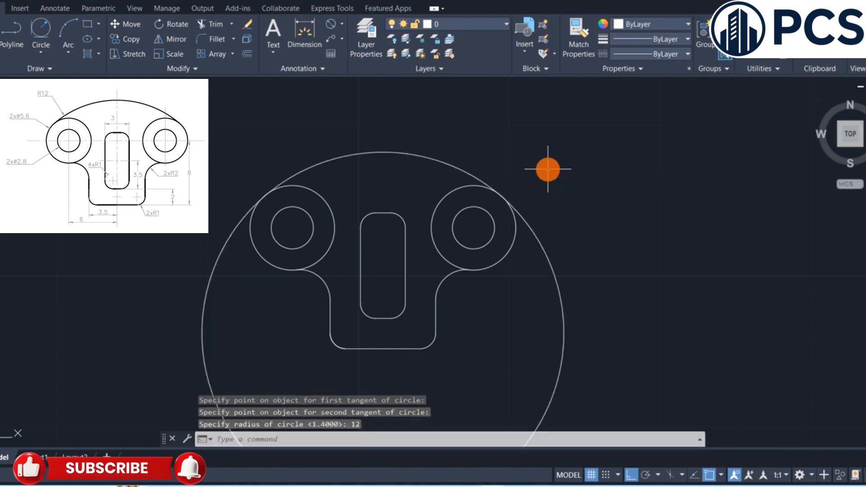
# Step: Trim away the lower part of the radius 12 circle, keeping only the top arc between the two outer circles
pyautogui.write('t')
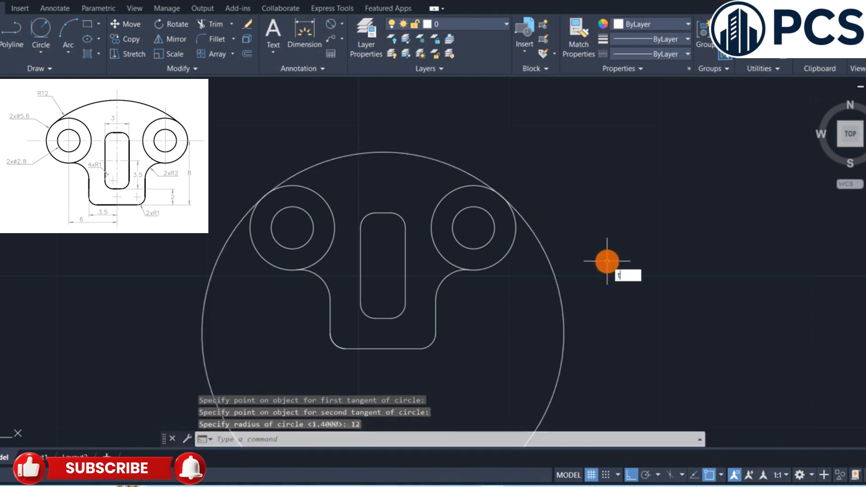
pyautogui.write(' or')
pyautogui.press('Return')
pyautogui.moveTo(595, 292); pyautogui.dragTo(527, 347)
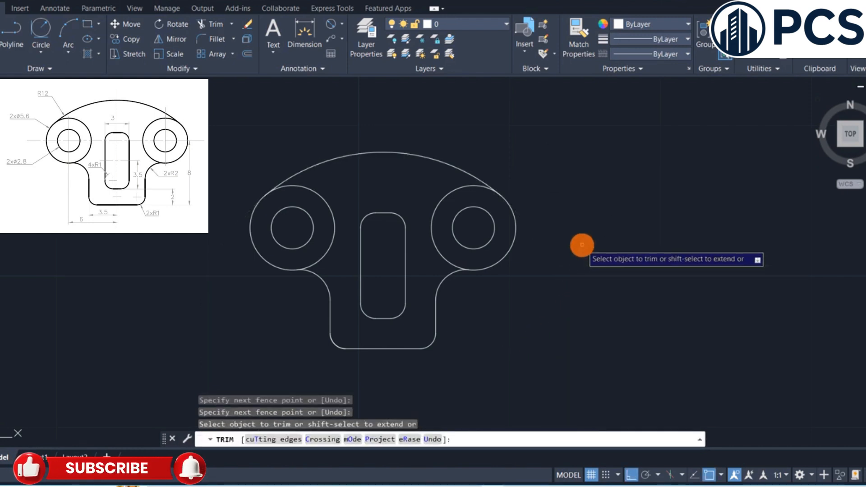
pyautogui.rightClick(581, 245)
pyautogui.click(607, 253)
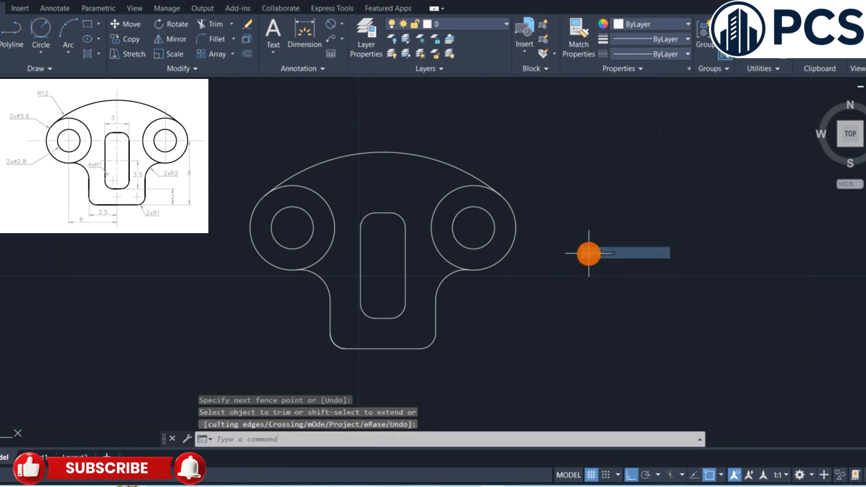